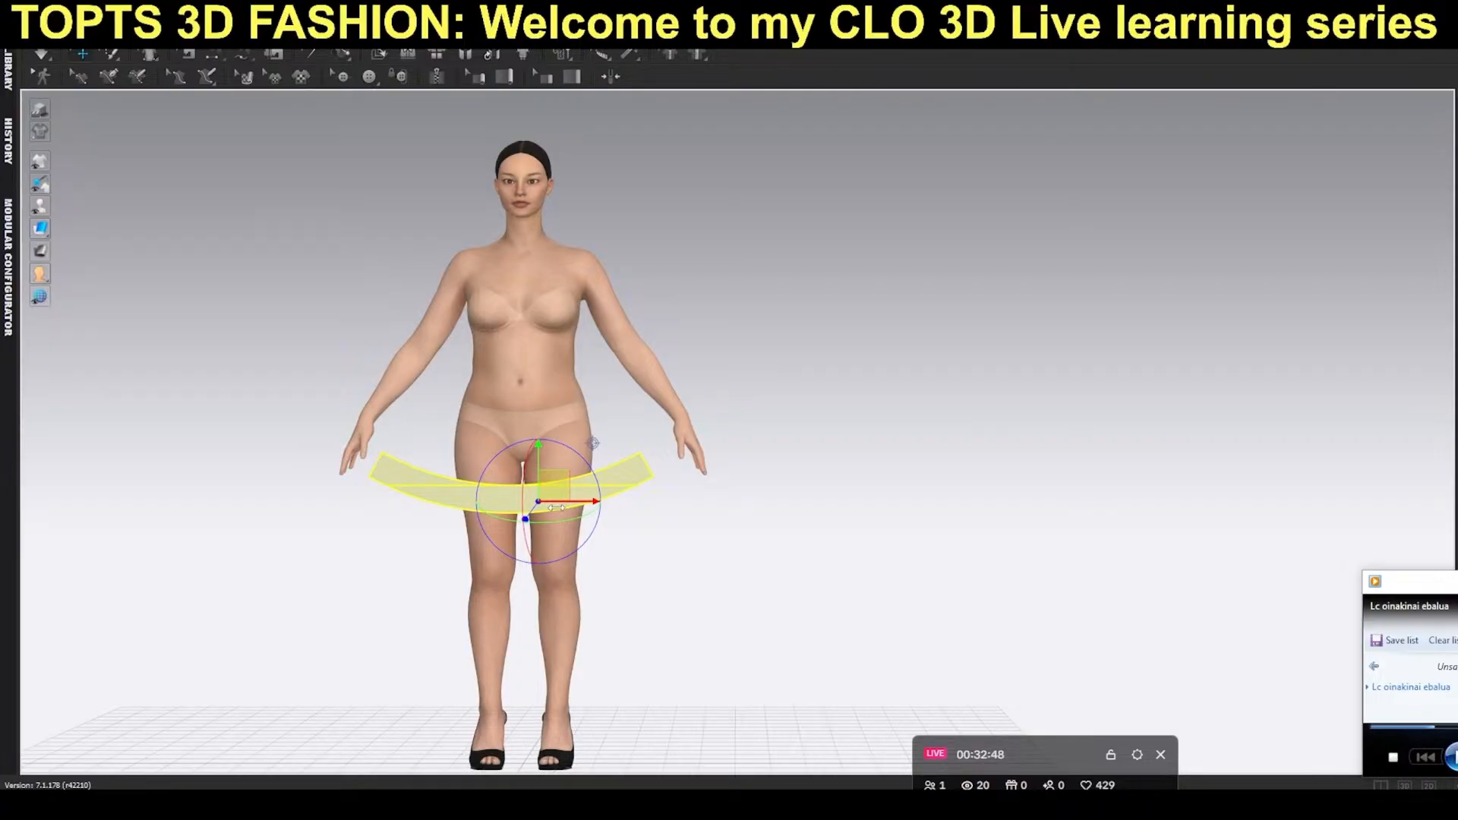
Move the curved band piece freely around the avatar, up to the waist and back down in front of the thighs
left_click_drag(556, 508, 724, 506)
left_click_drag(642, 444, 592, 414)
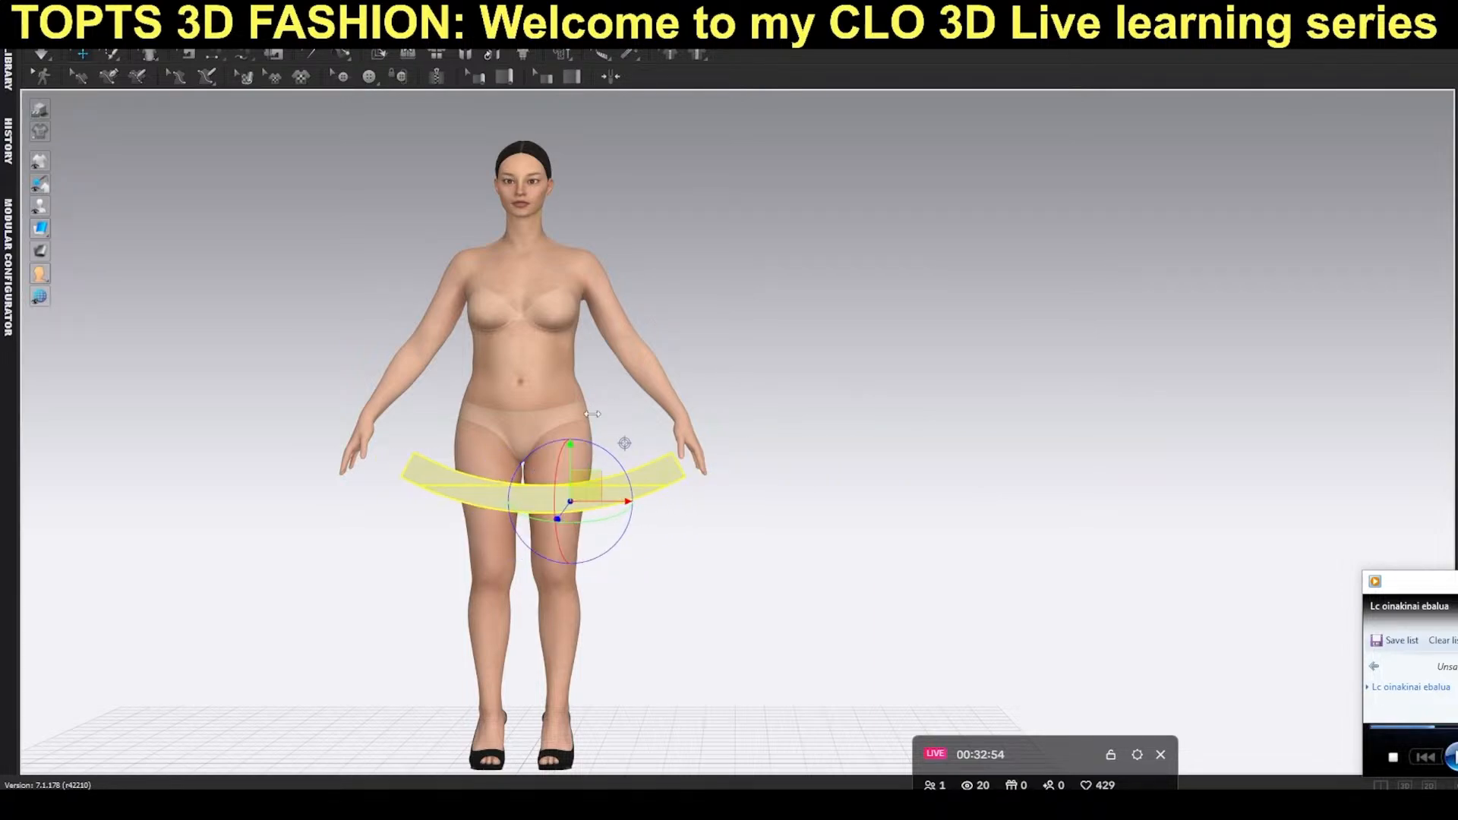
right_click_drag(592, 414, 588, 487)
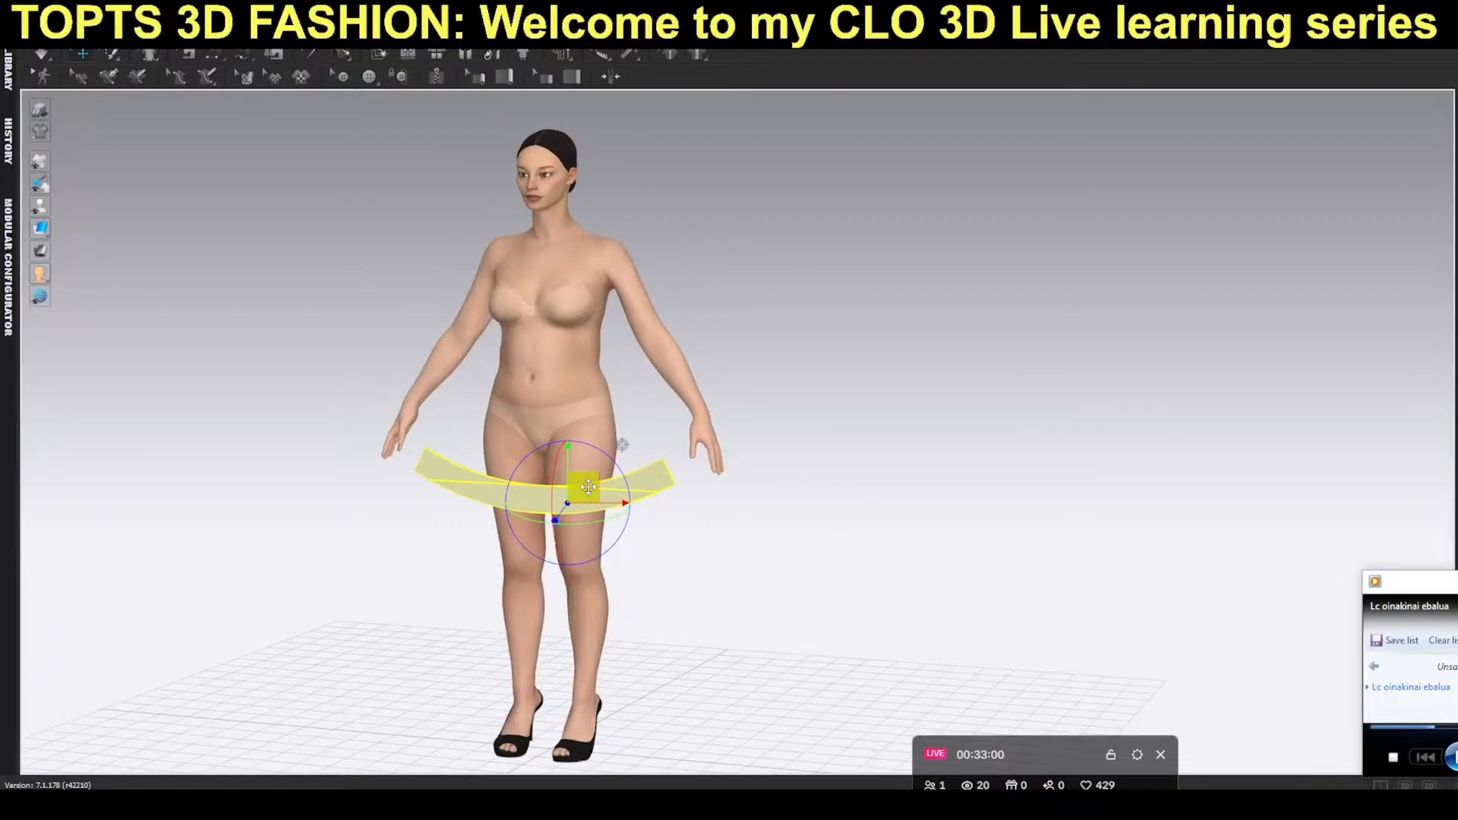
left_click_drag(588, 487, 598, 362)
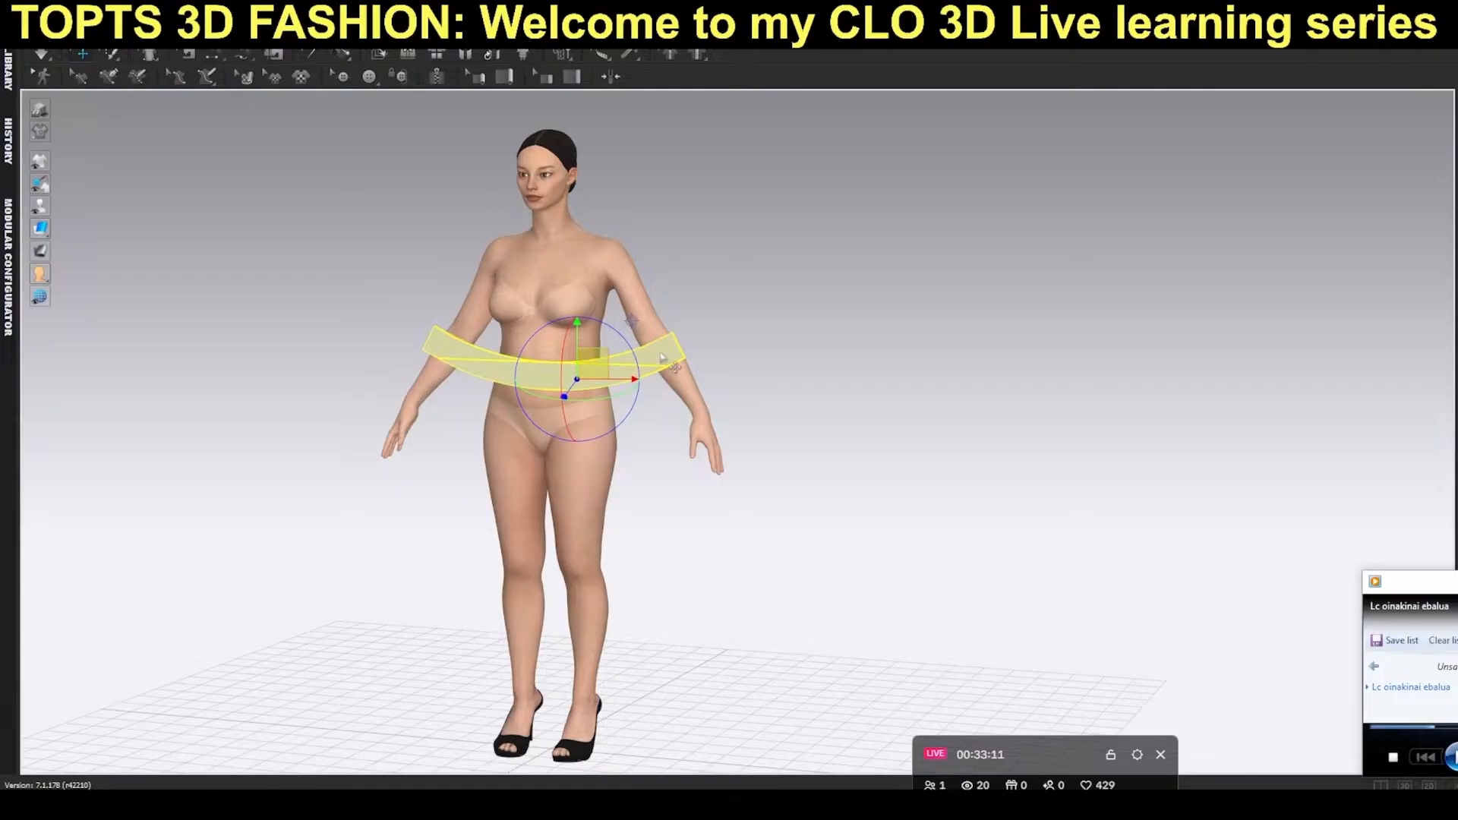
right_click(726, 315)
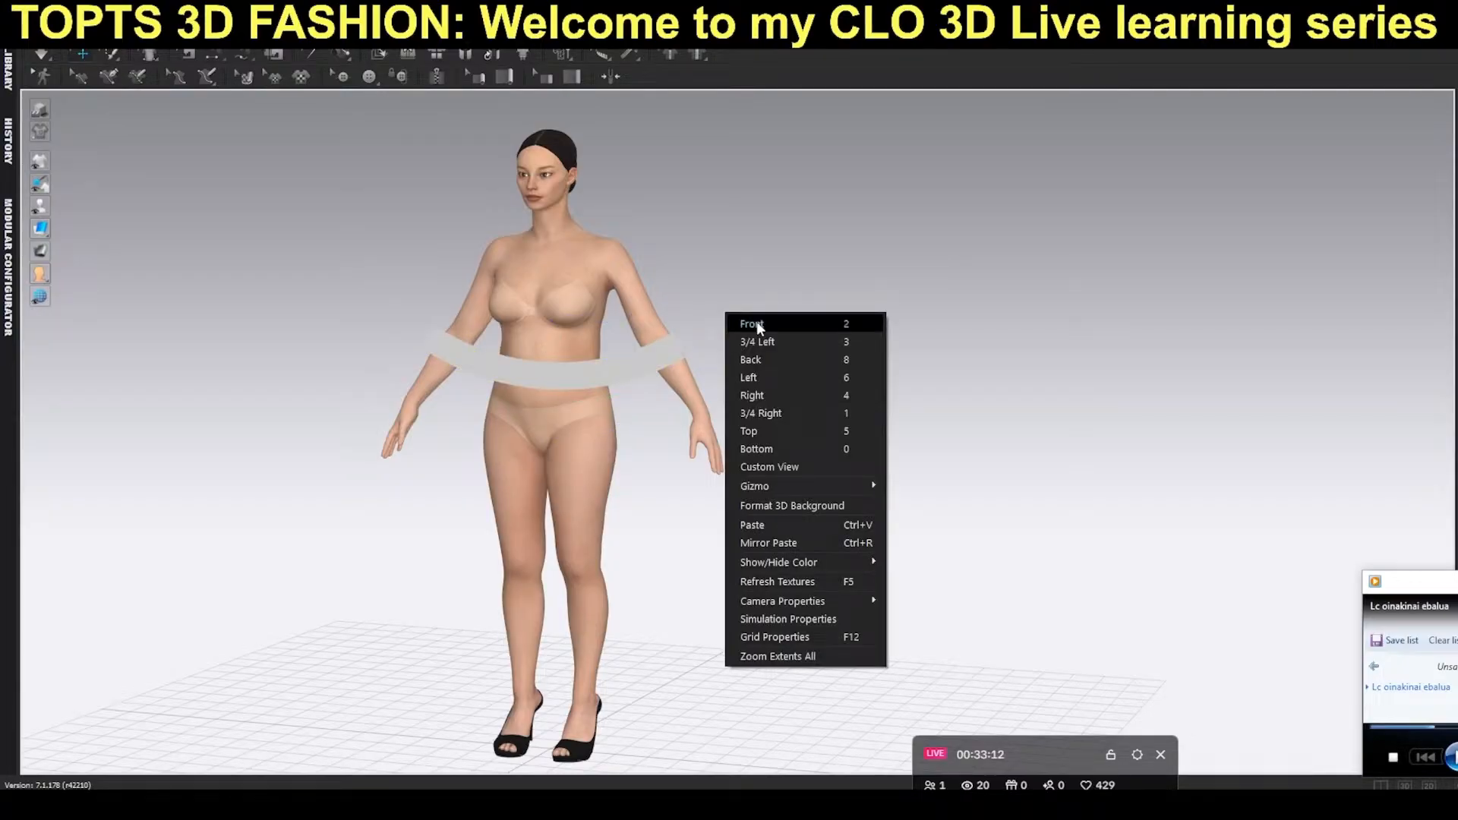
left_click(757, 324)
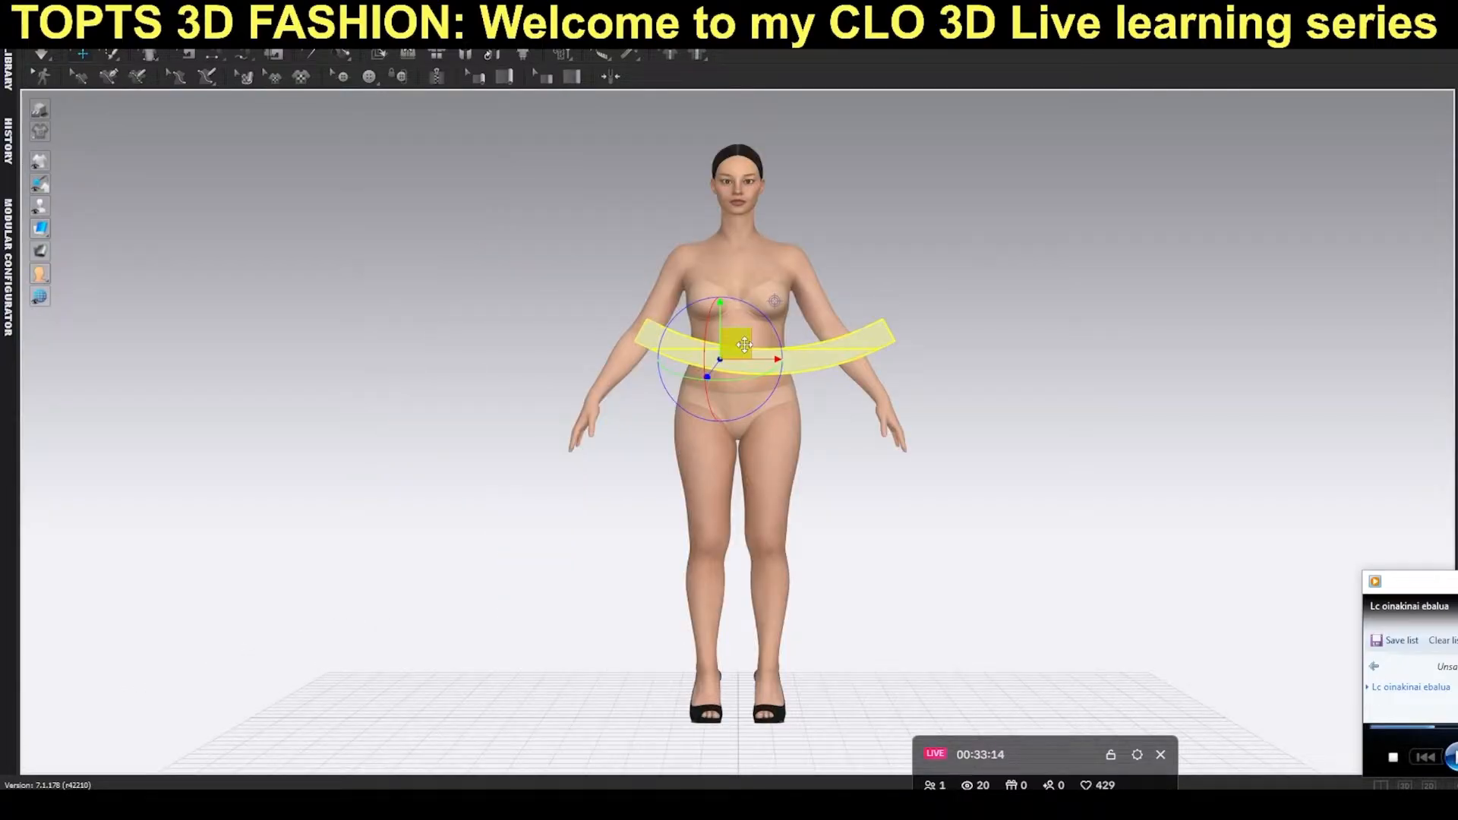
left_click_drag(744, 345, 733, 454)
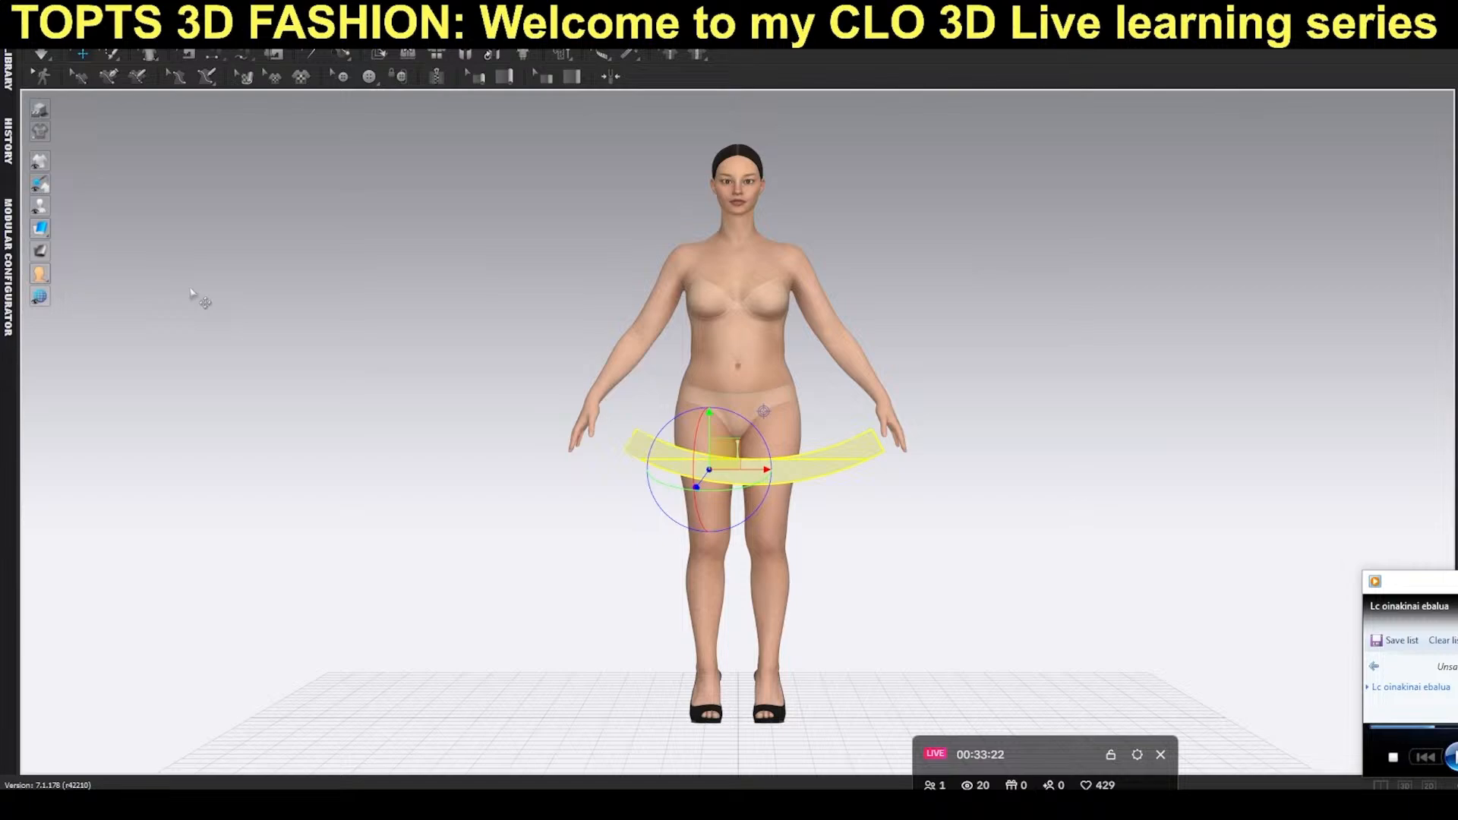
Show the avatar's arrangement points and wrap the curved band around the torso at the centre front point just below the bust
mouse_move(42, 205)
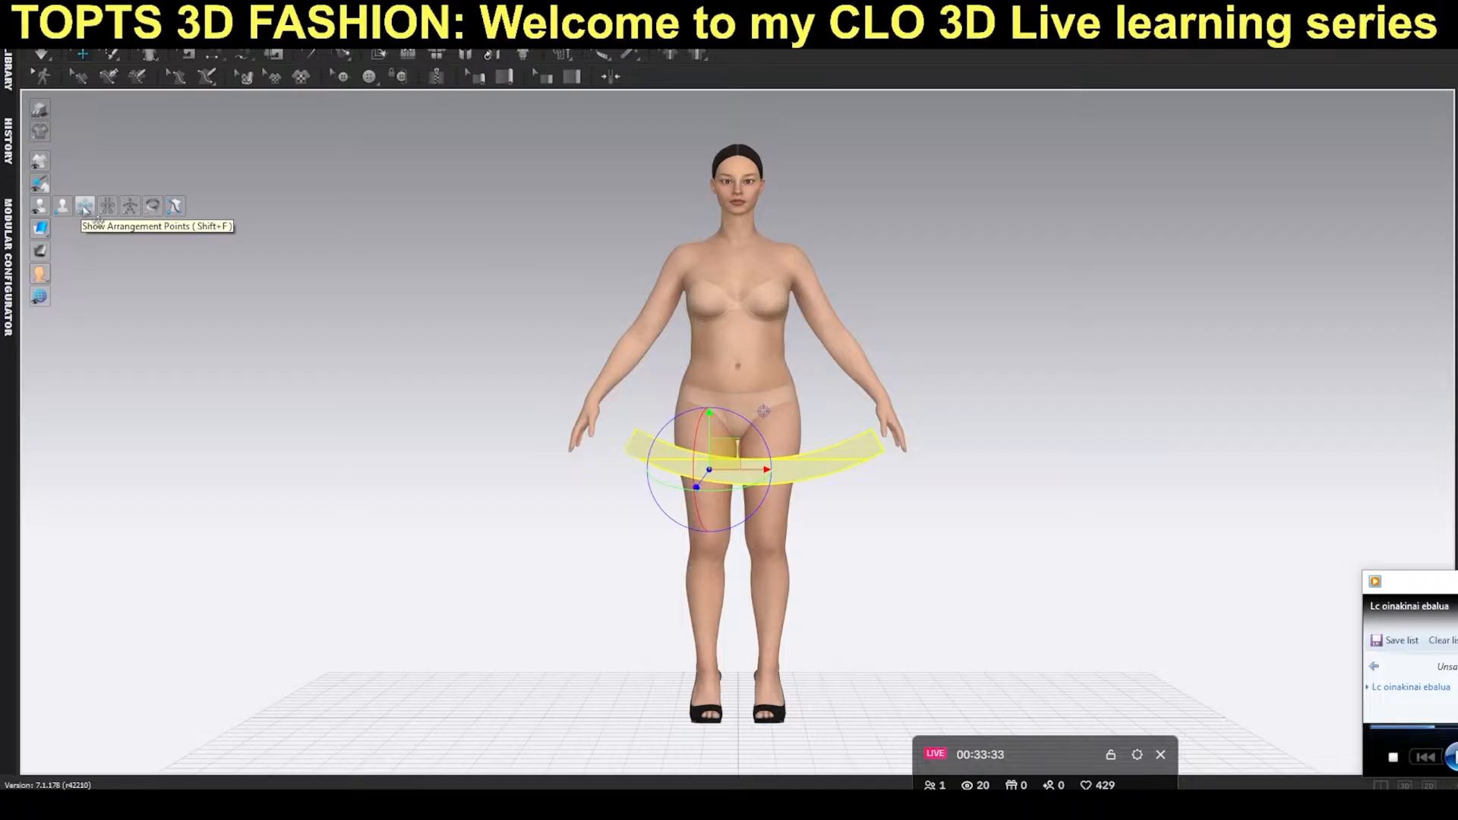
left_click(85, 207)
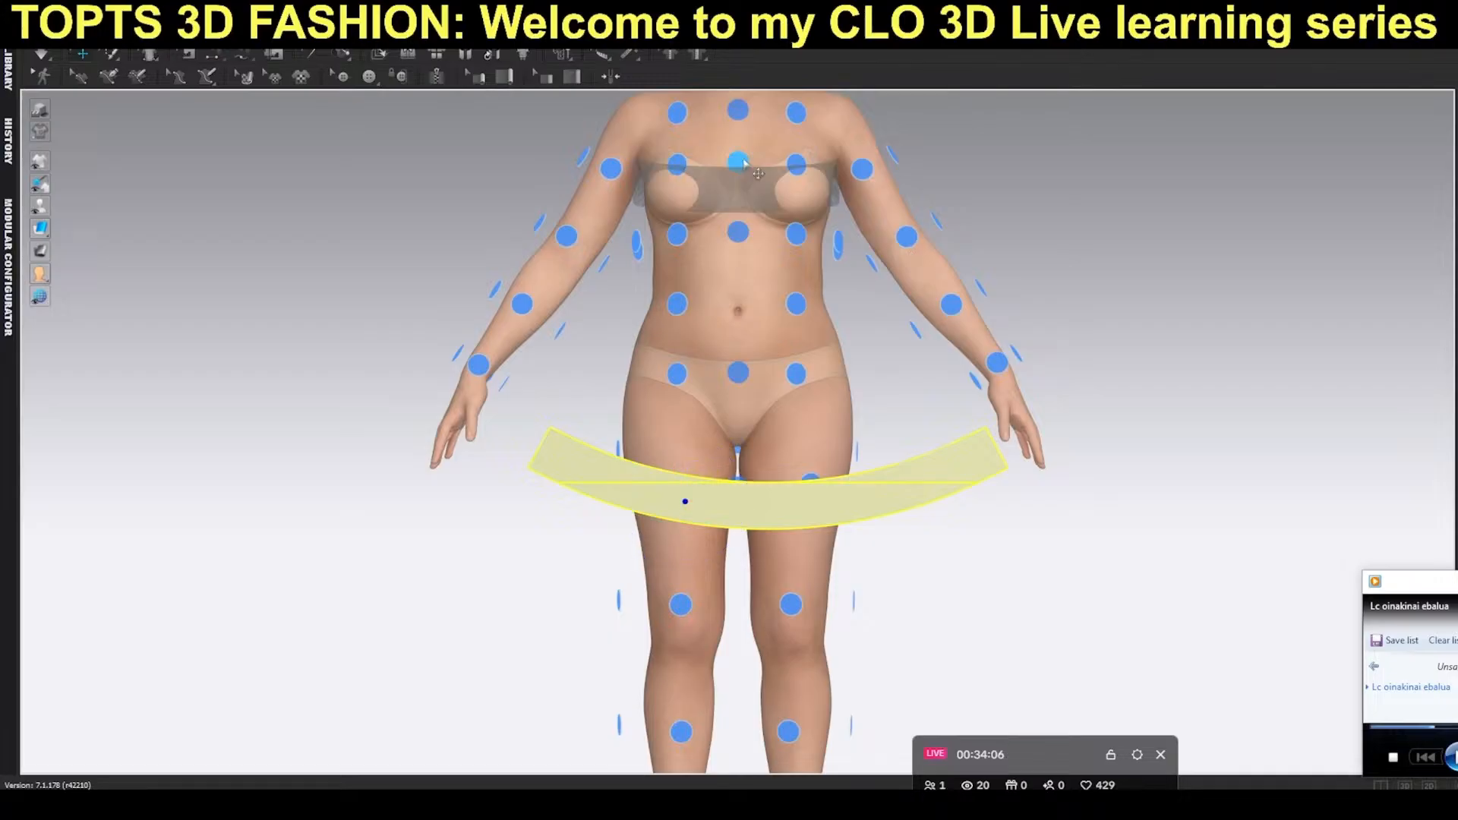
left_click(738, 237)
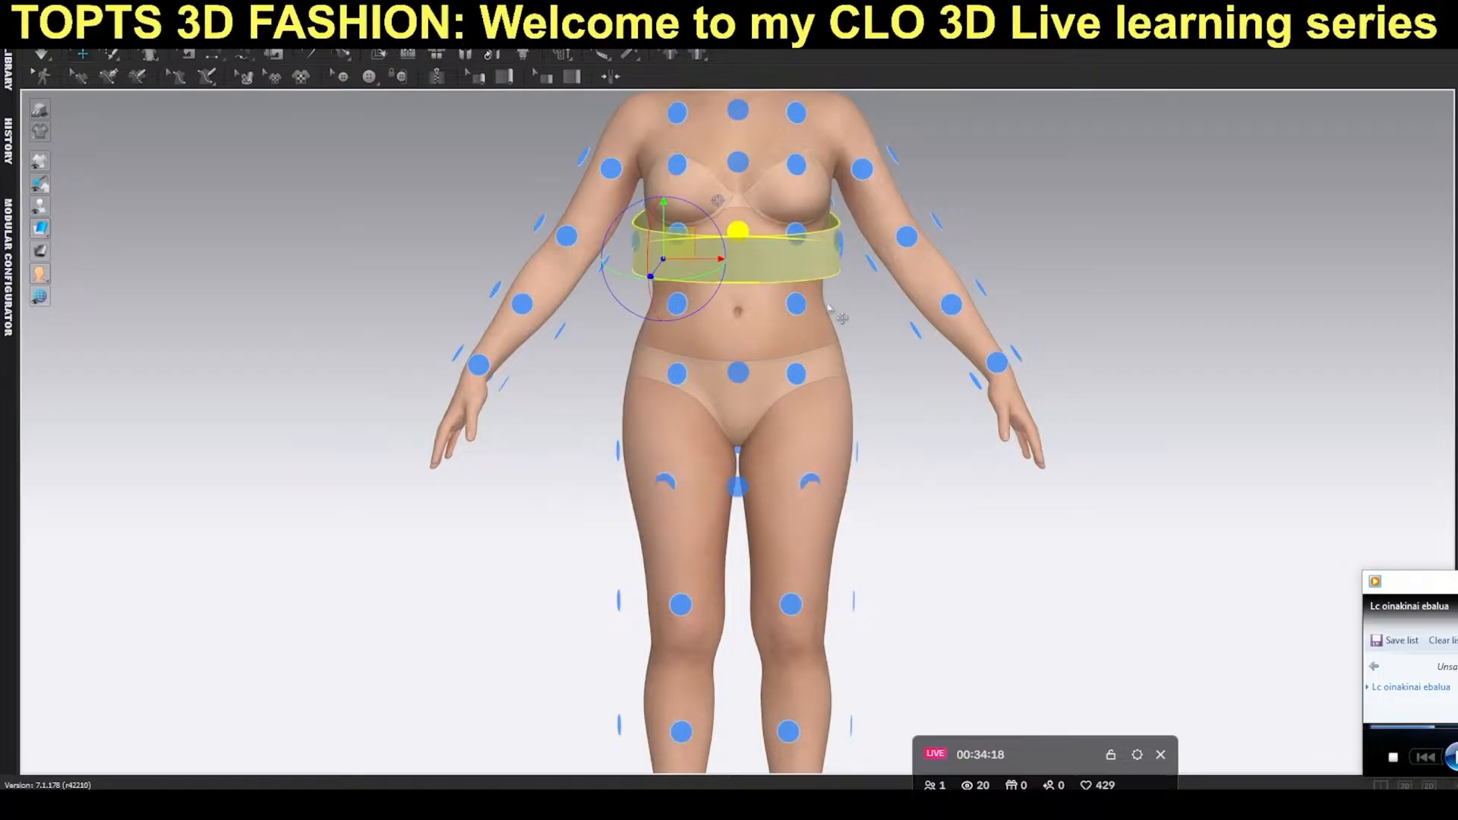
Rotate the wrapped band from a side view so that it sits level around the torso
right_click_drag(830, 307, 869, 319)
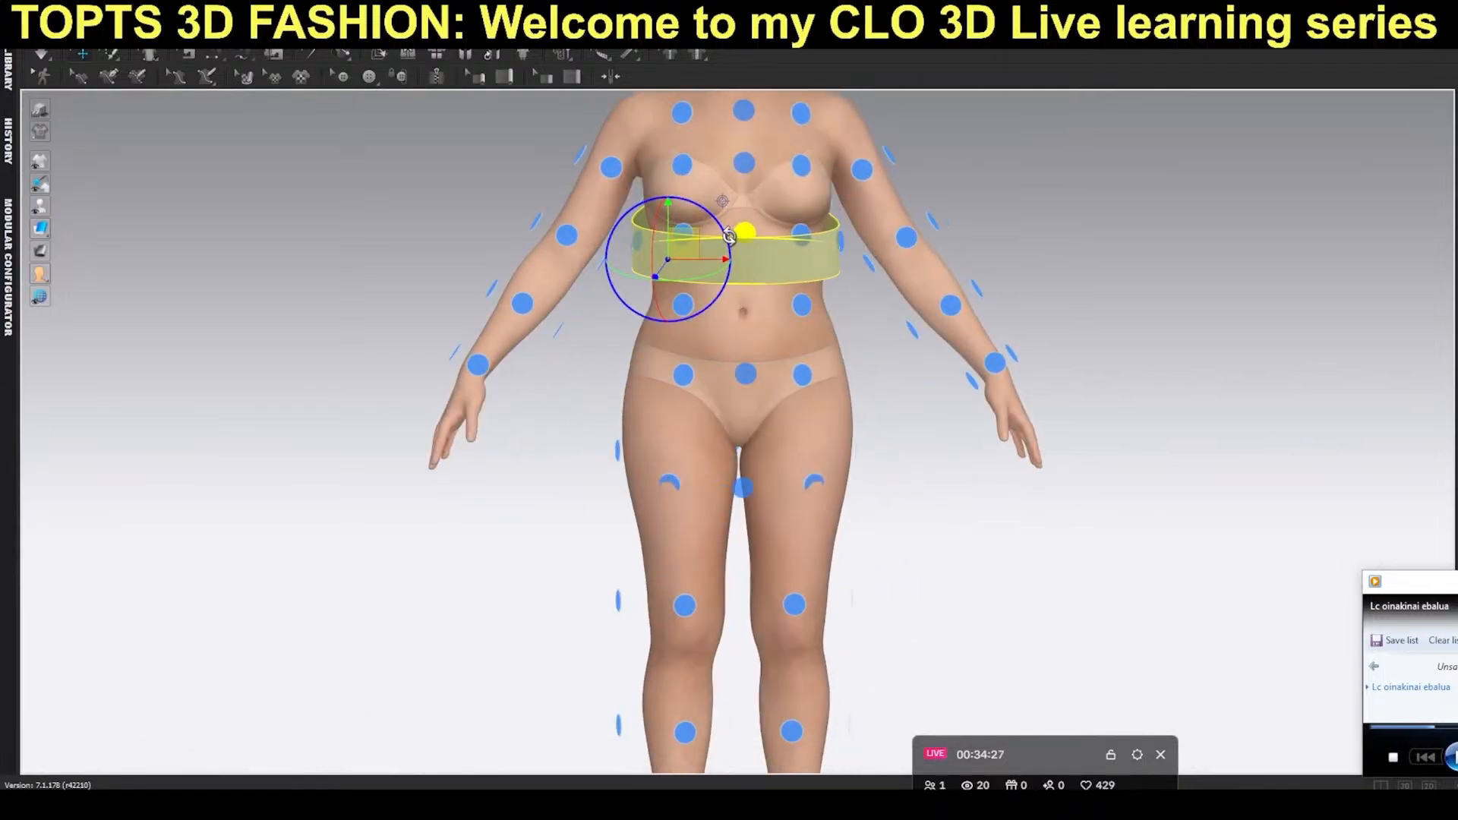
right_click_drag(843, 287, 446, 351)
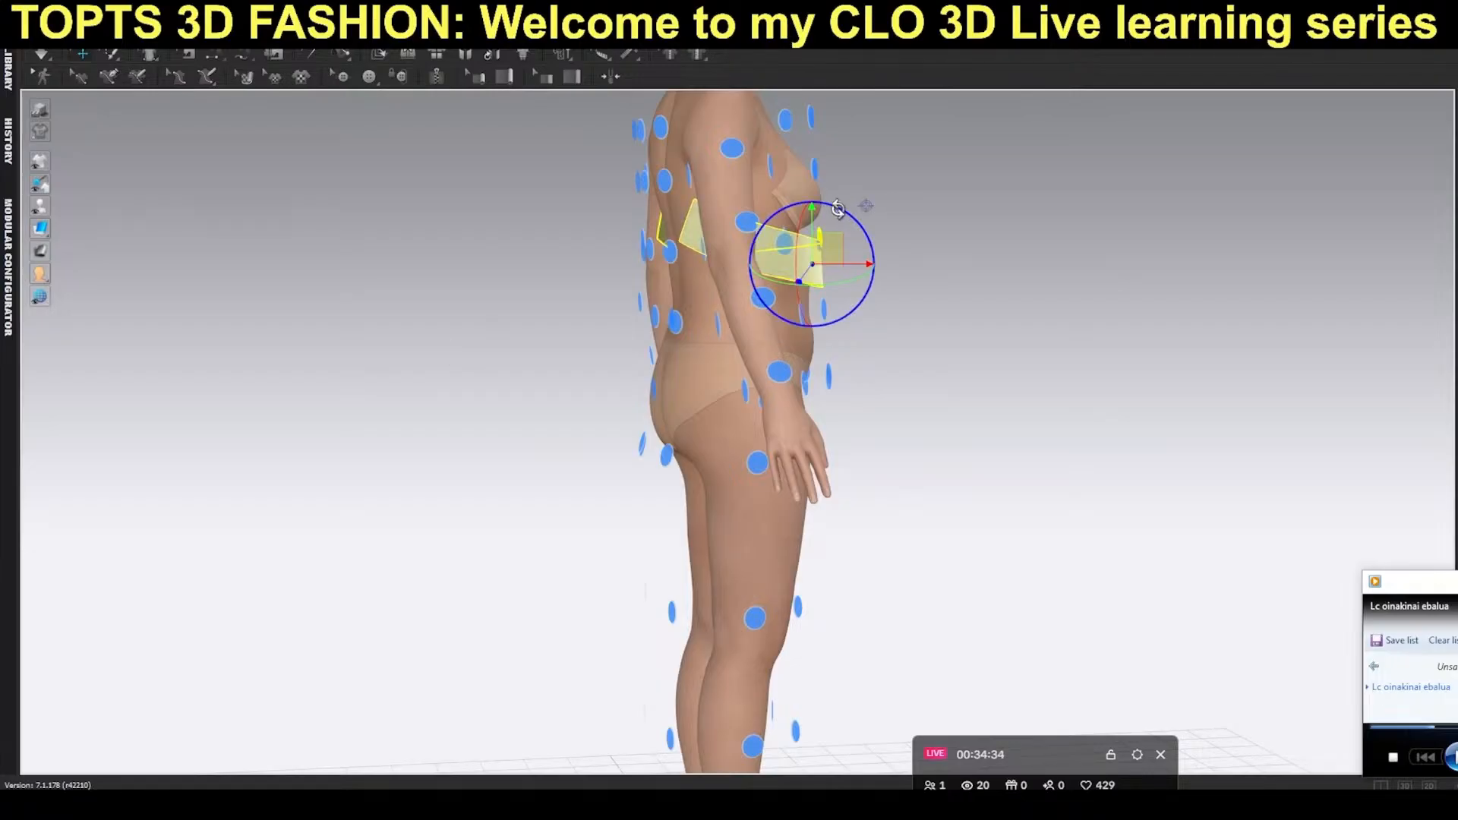
left_click_drag(838, 210, 818, 216)
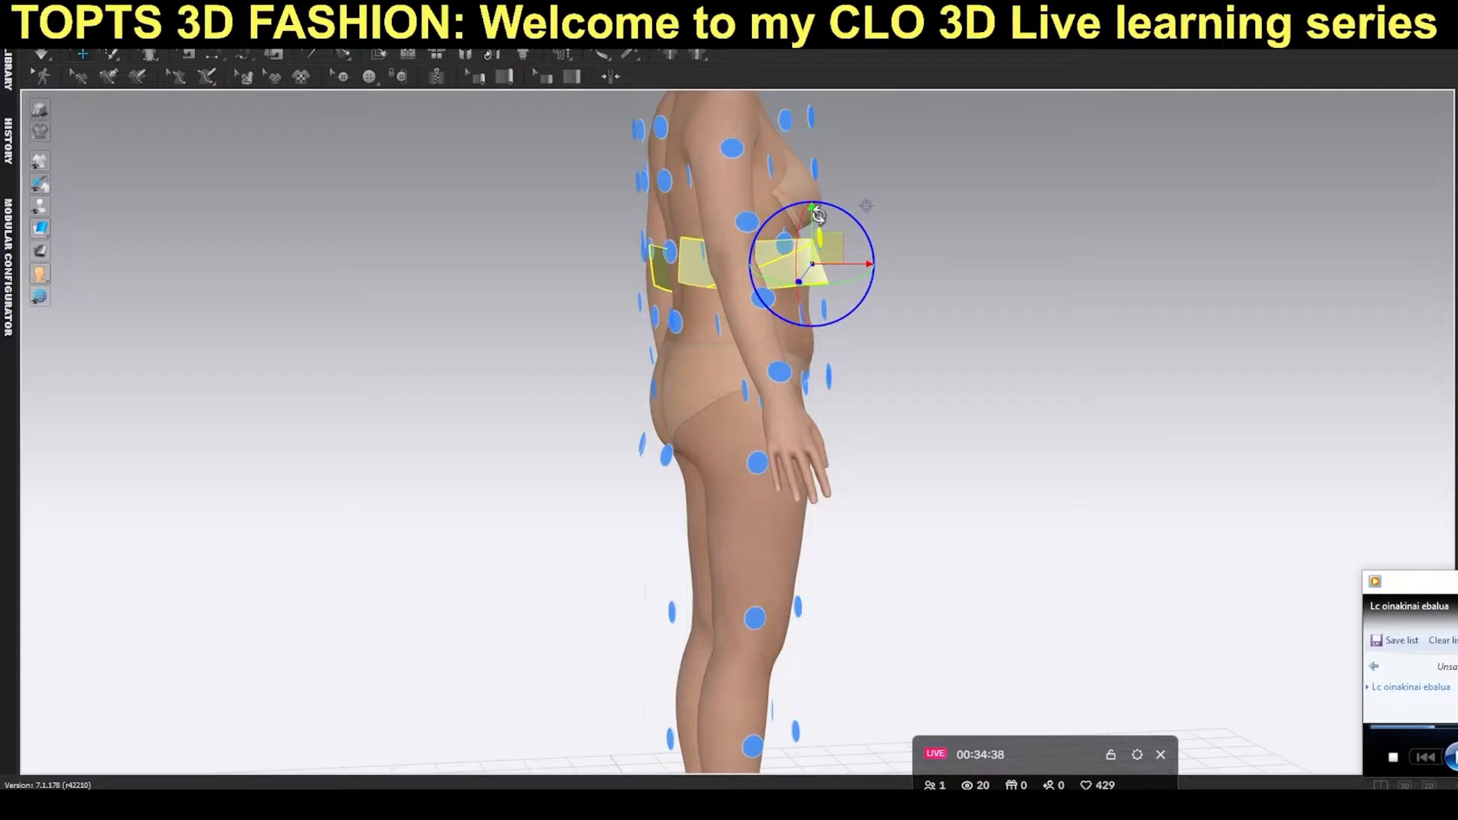
right_click_drag(818, 217, 671, 288)
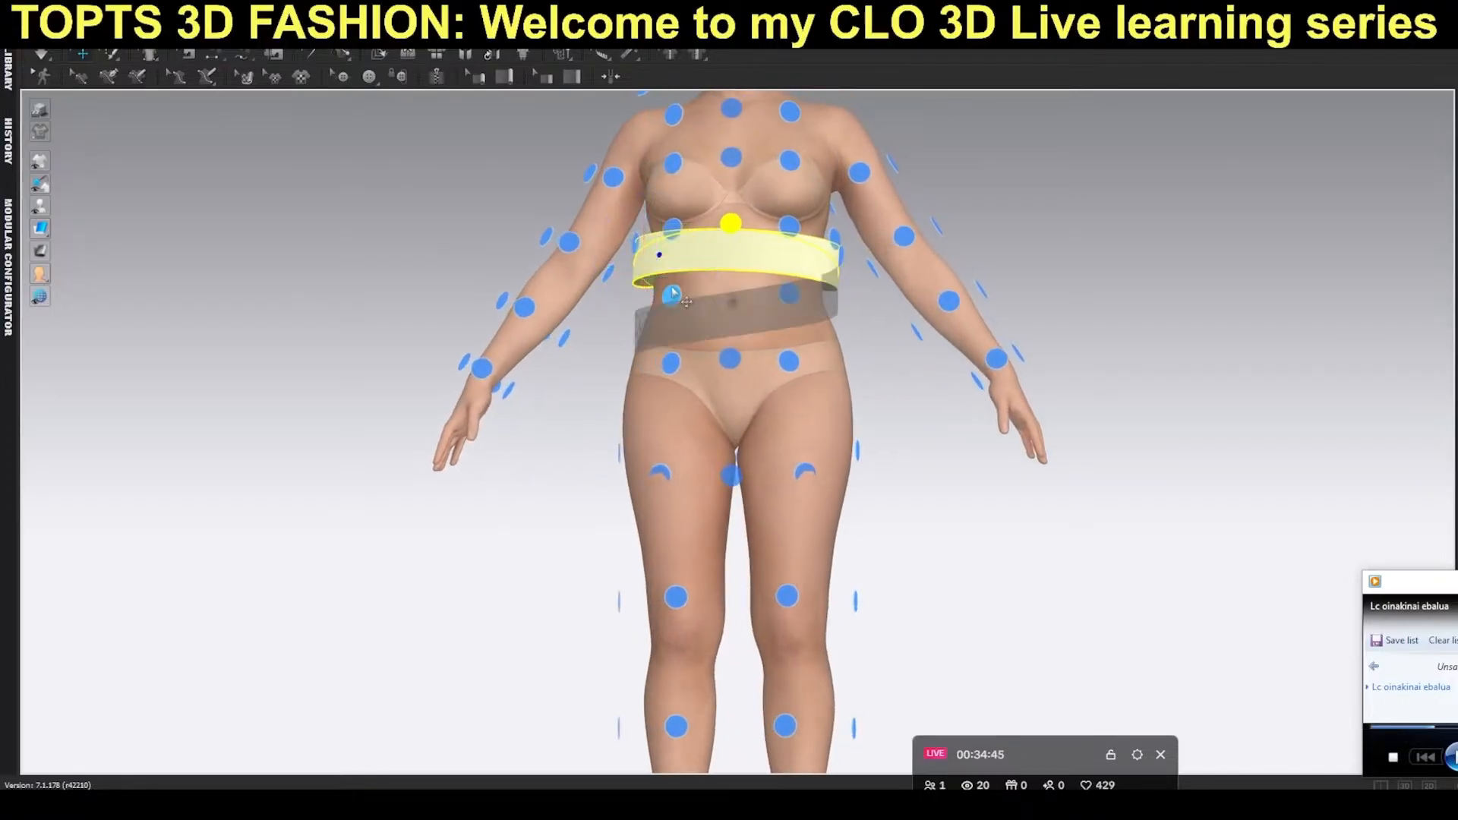
Hide the arrangement points, deselect the band and check its open ends at the avatar's back
mouse_move(43, 207)
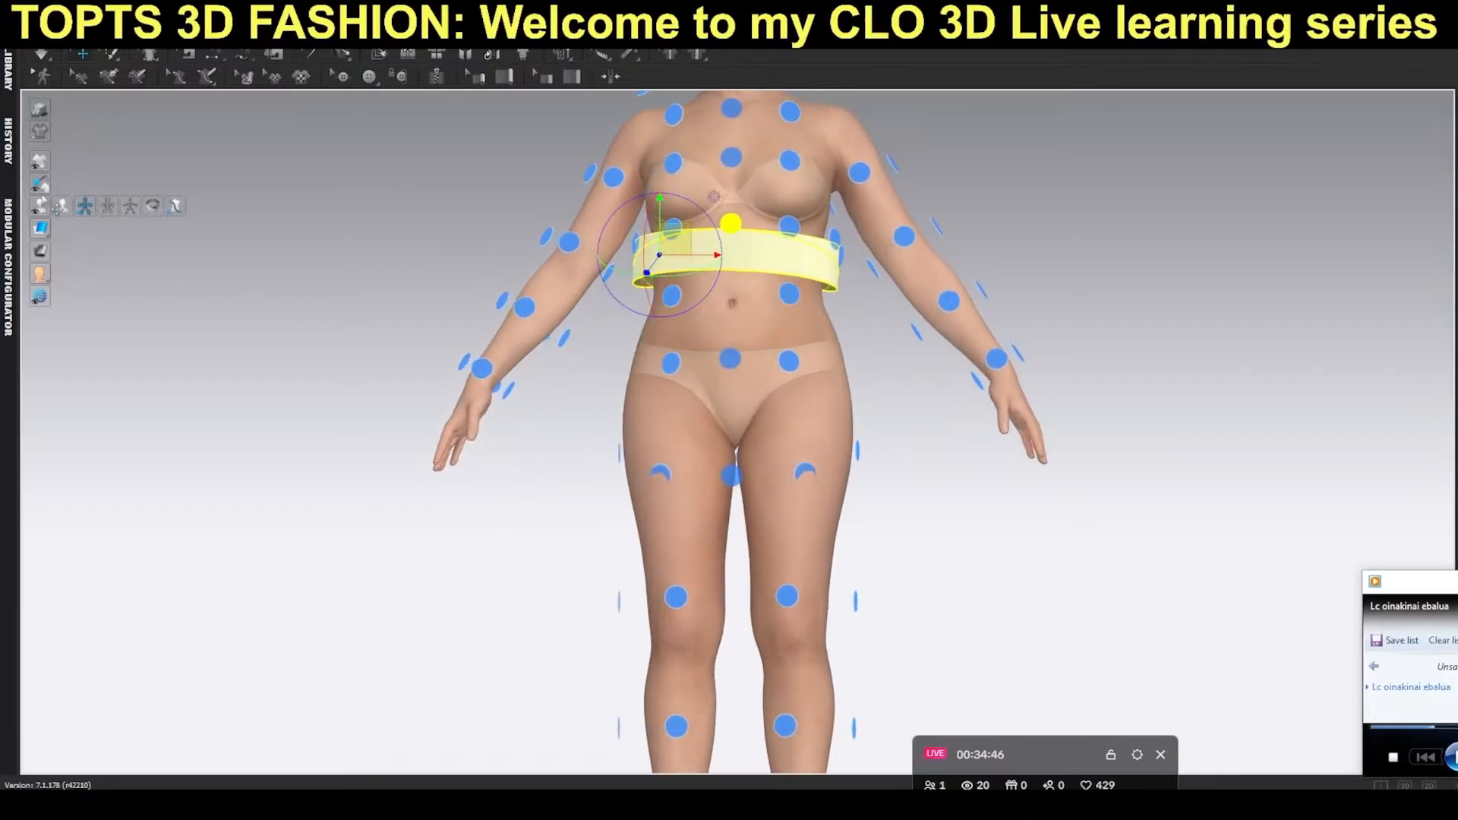
left_click(96, 218)
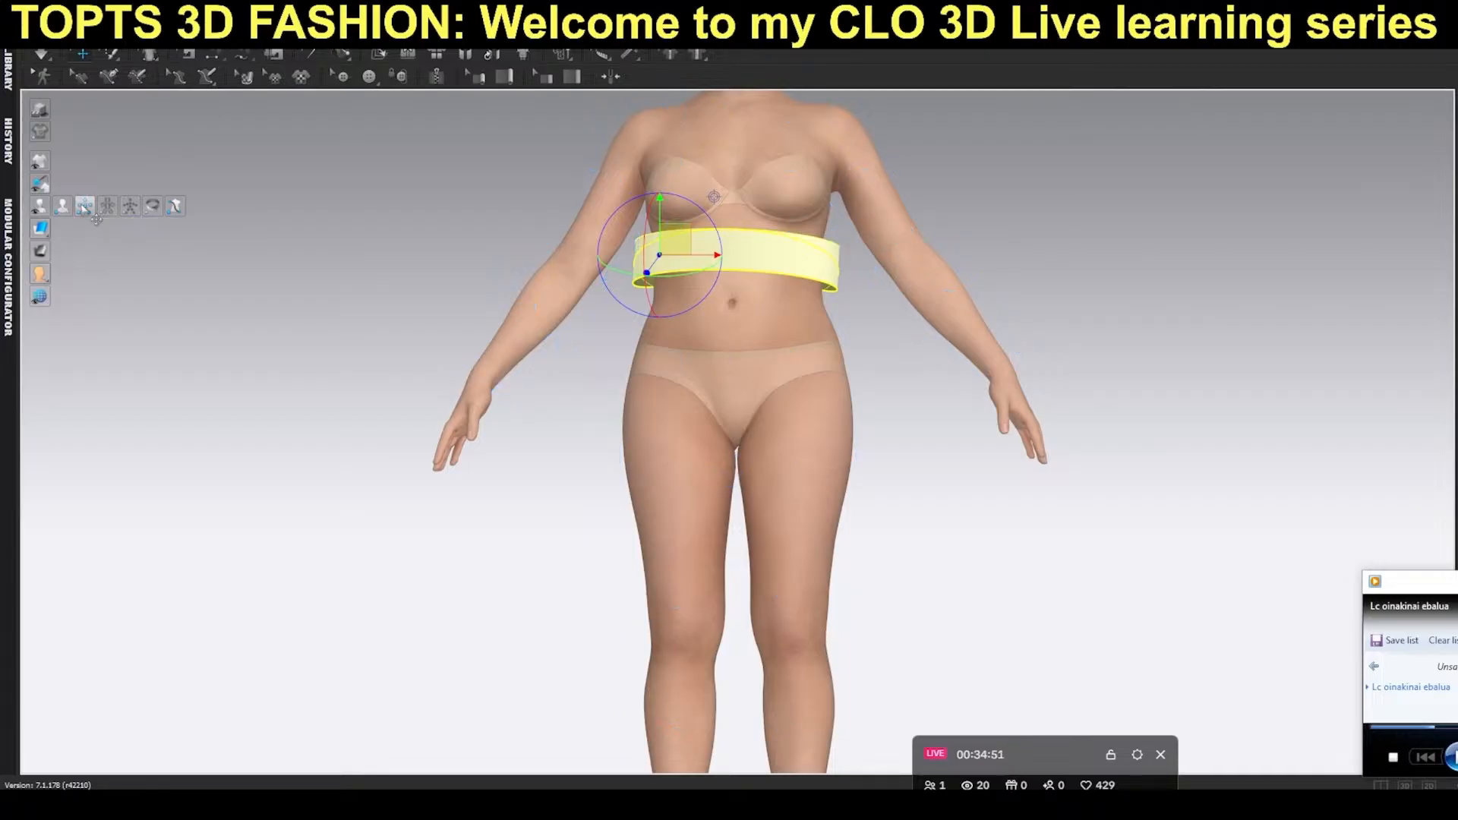
left_click(879, 389)
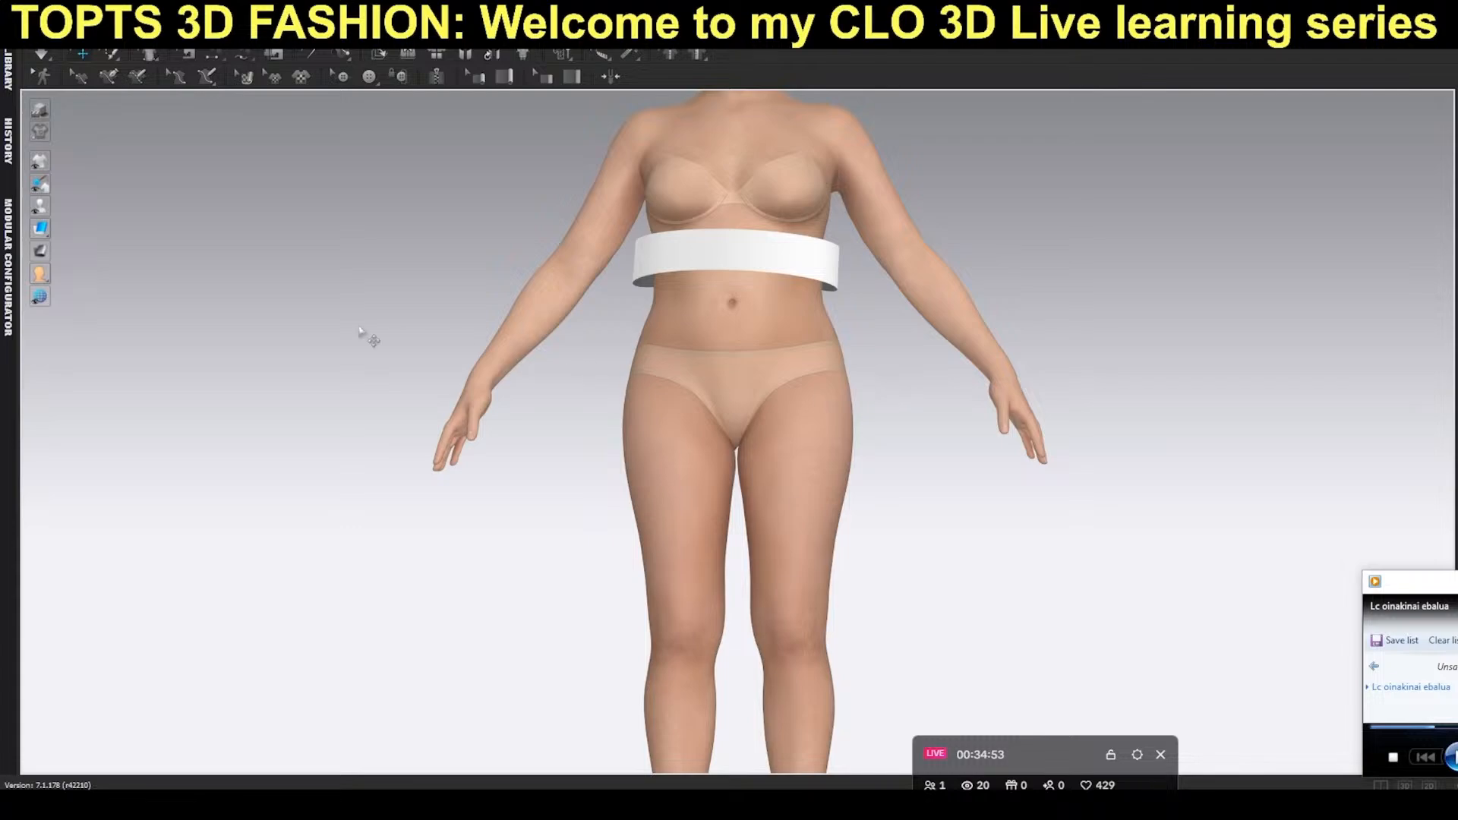
right_click_drag(855, 324, 417, 357)
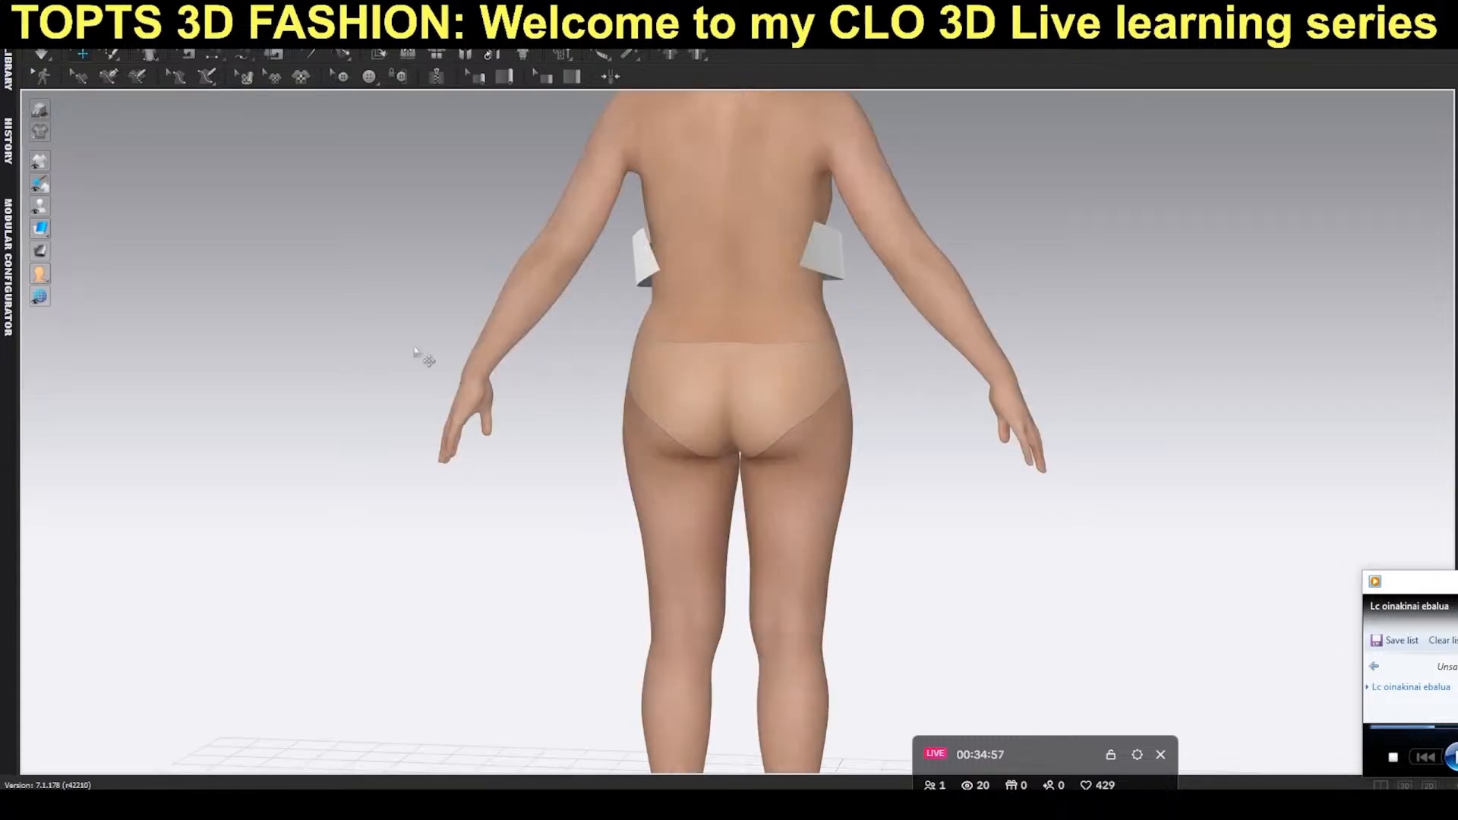
key("2")
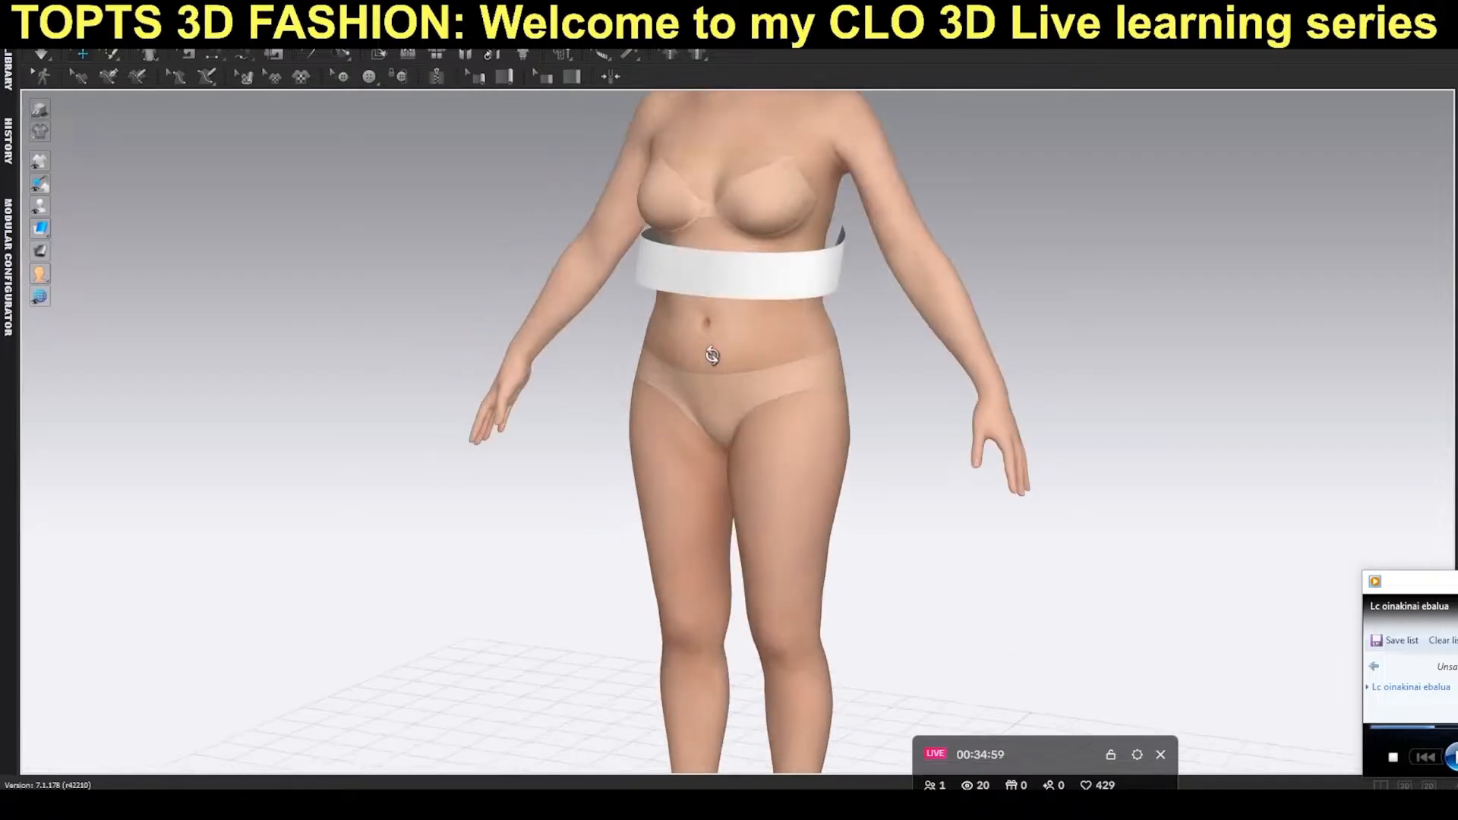
Shift the band slightly along the horizontal axis to adjust its spacing around the torso, checking it from side and back
left_click(755, 275)
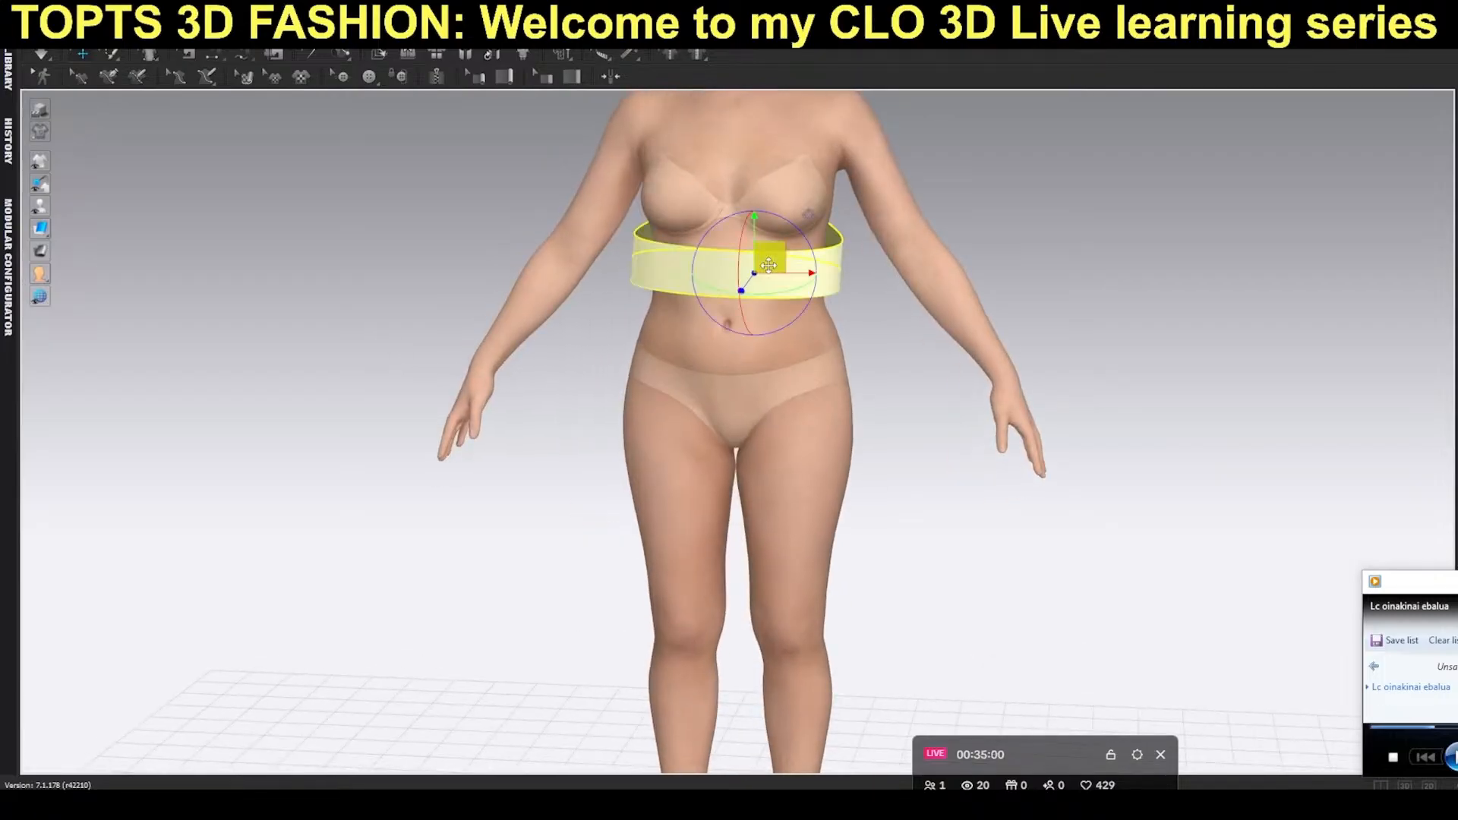
right_click_drag(768, 265, 777, 324)
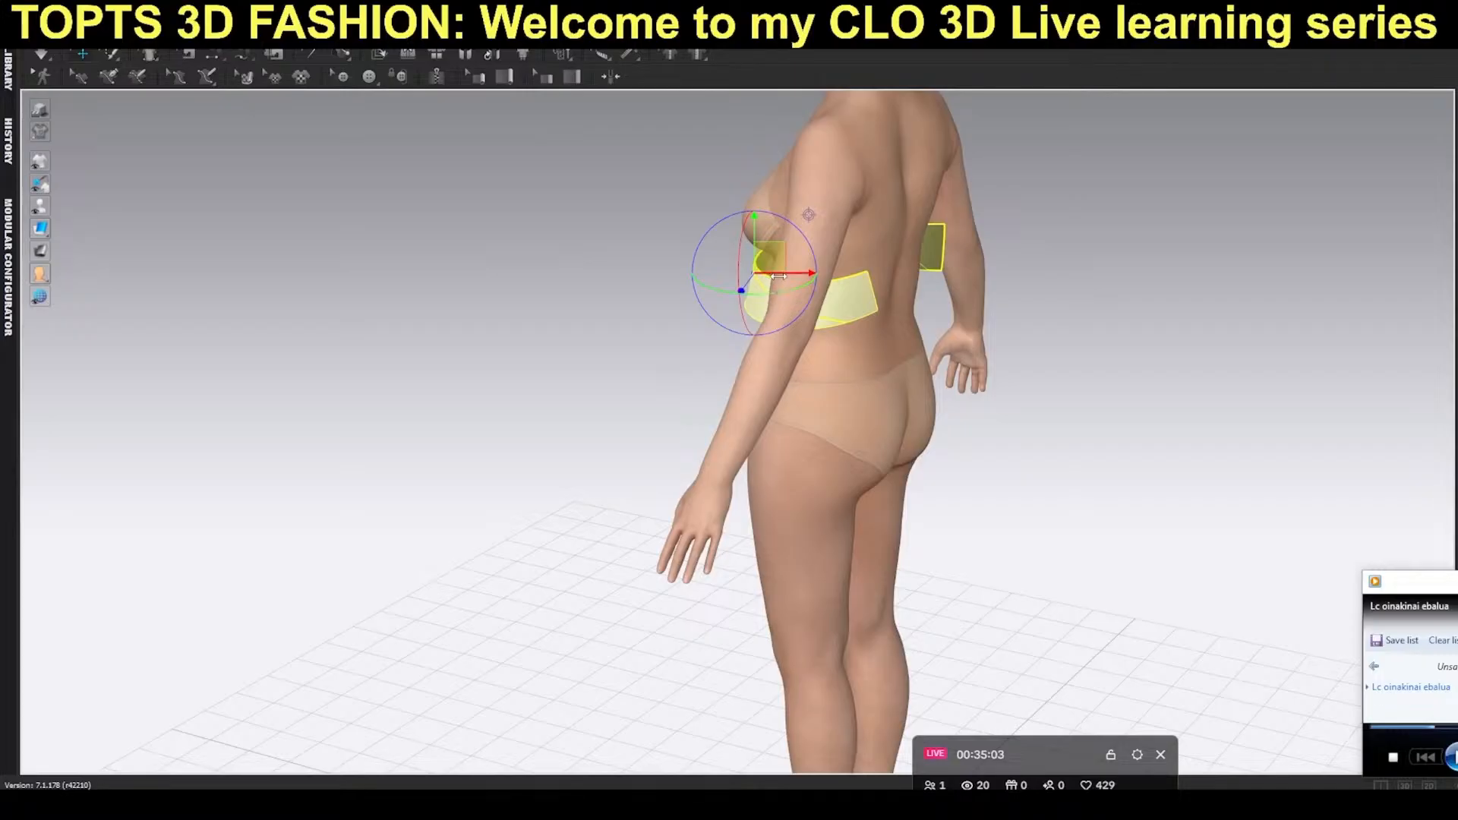
left_click_drag(778, 274, 790, 274)
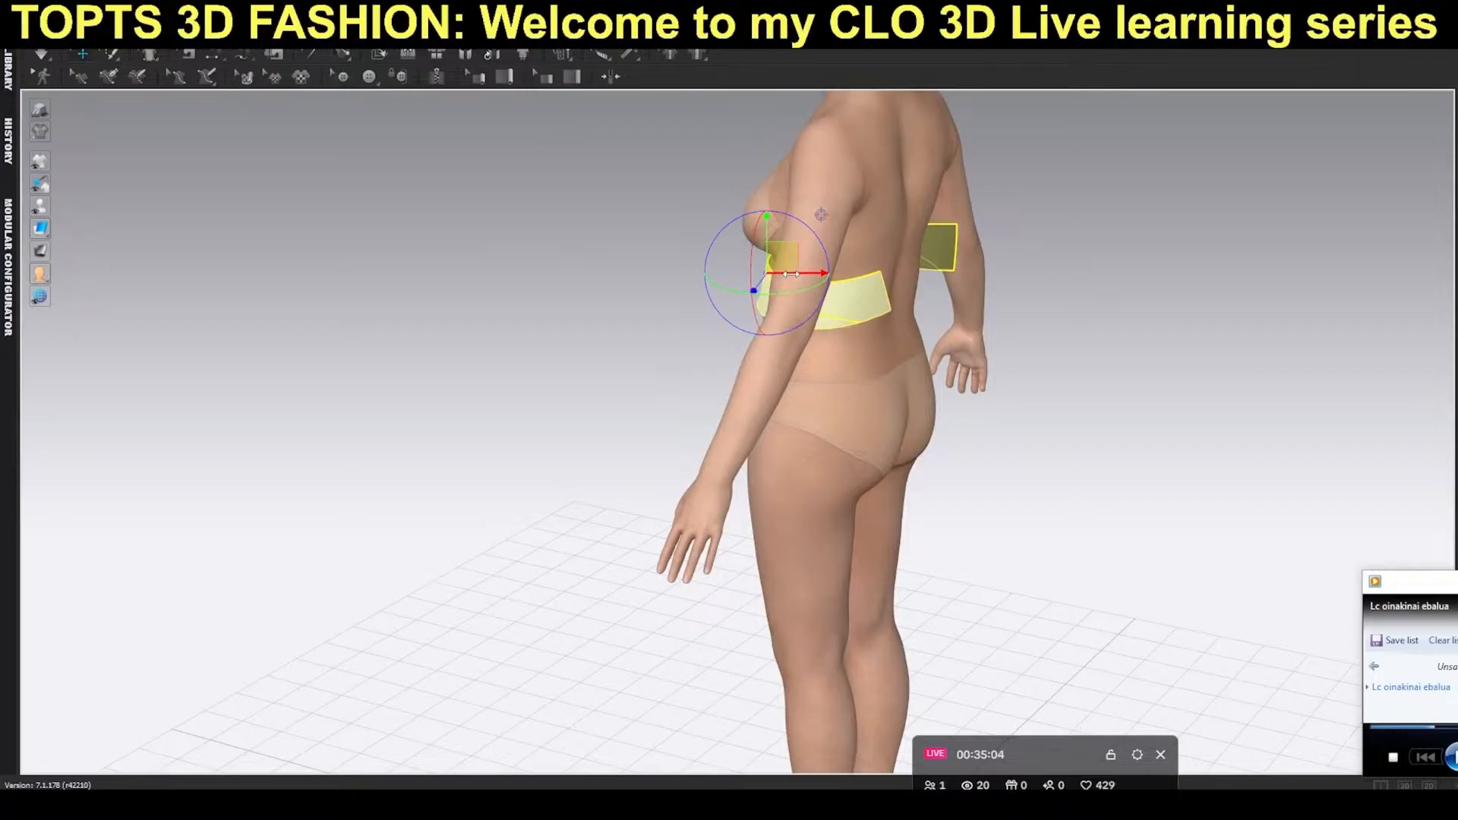
right_click_drag(789, 274, 570, 309)
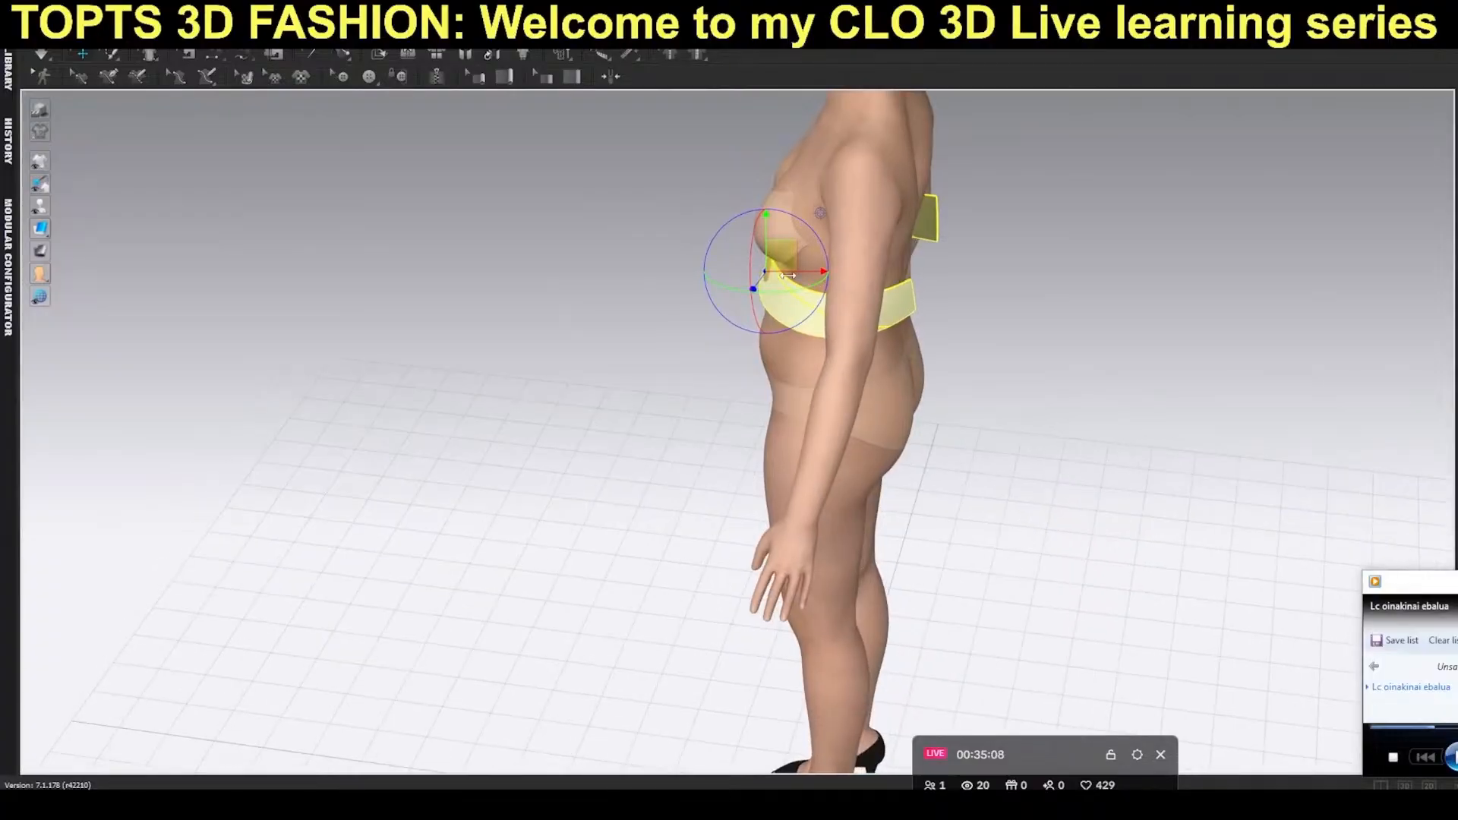
left_click_drag(788, 275, 782, 275)
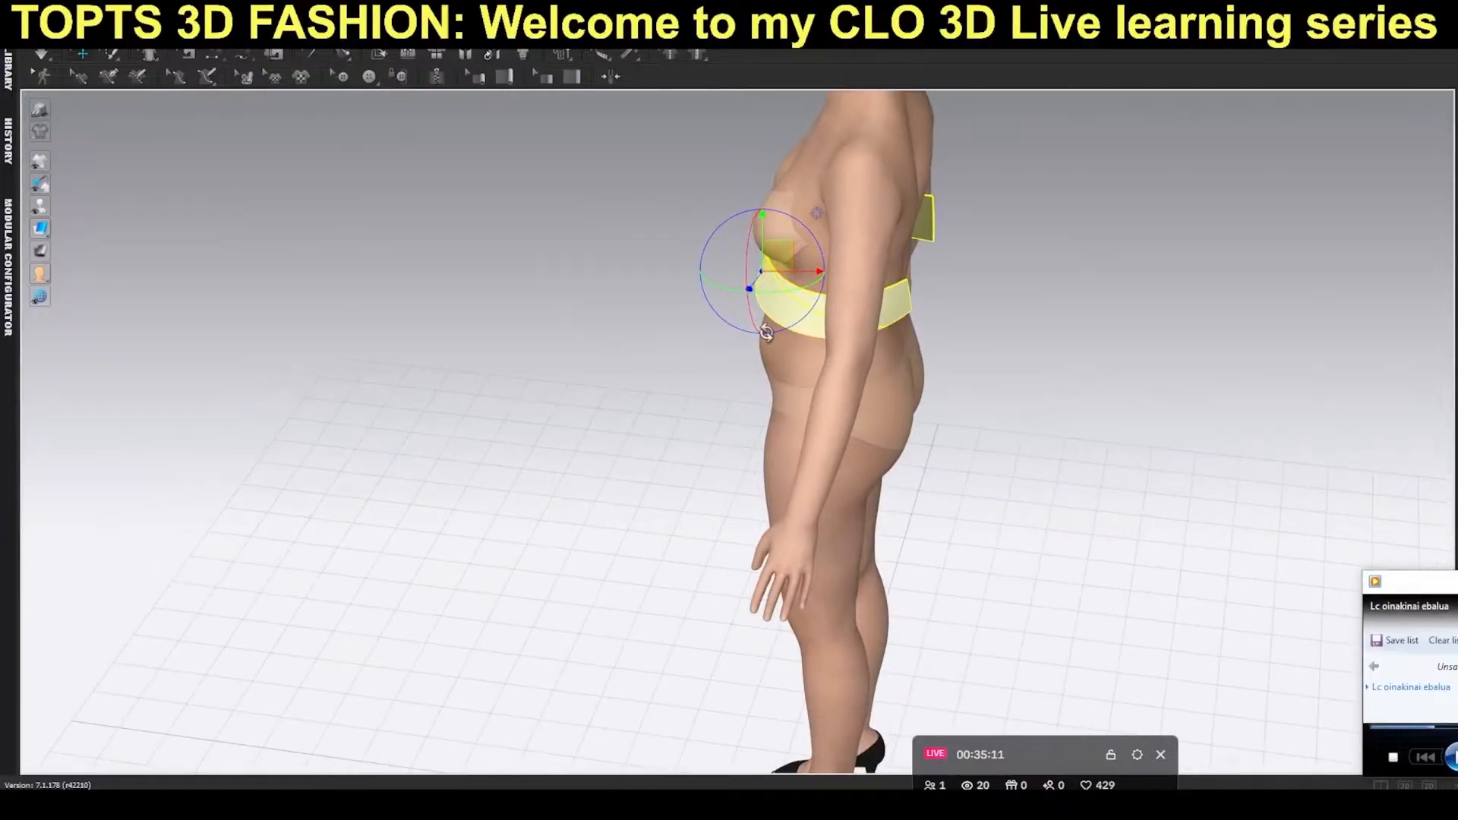
right_click_drag(926, 325, 766, 317)
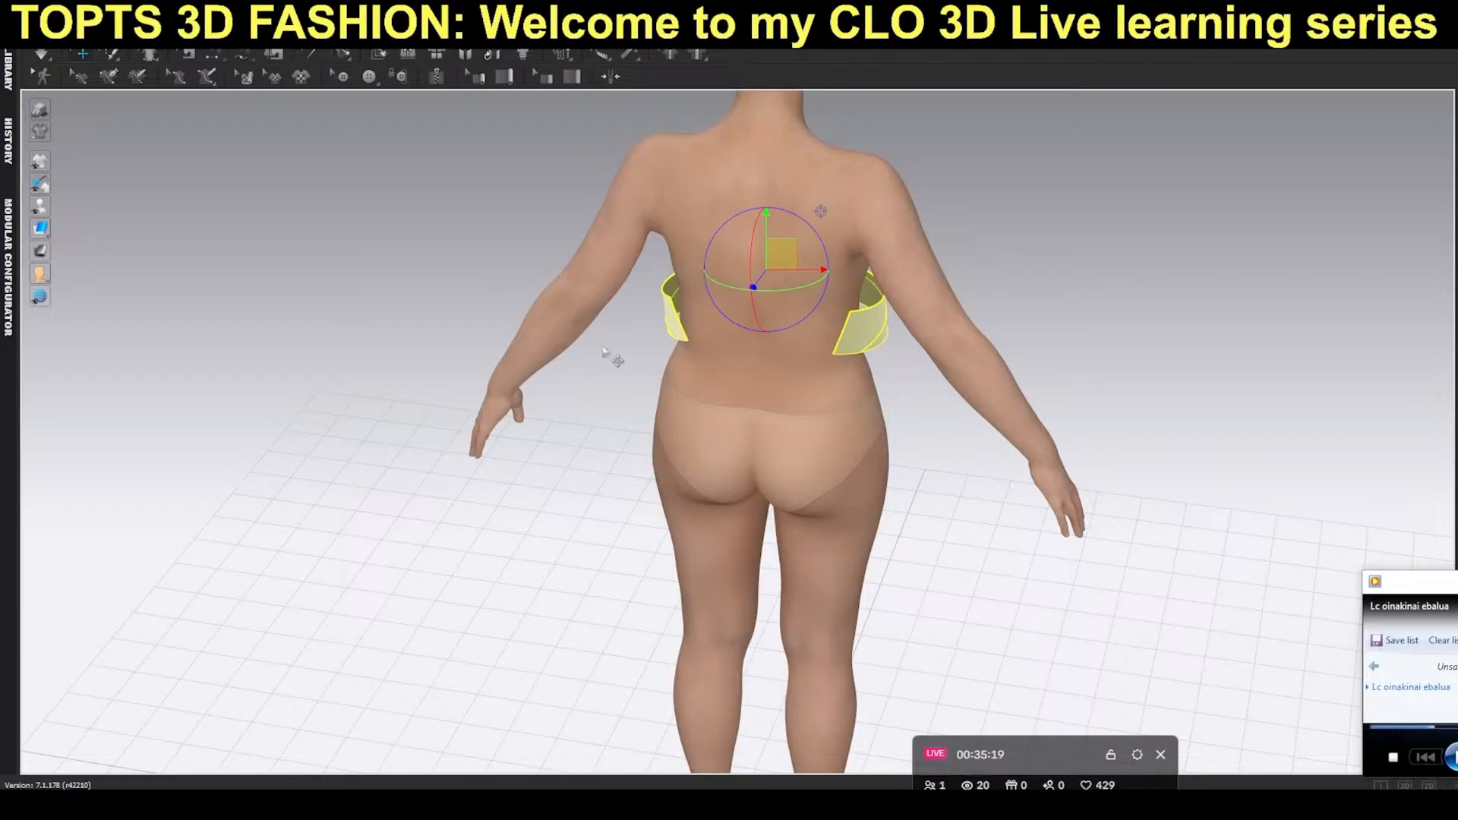
Apply Solidify to the band and nudge it sideways to centre it on the avatar's front
right_click_drag(358, 316, 781, 267)
right_click(781, 267)
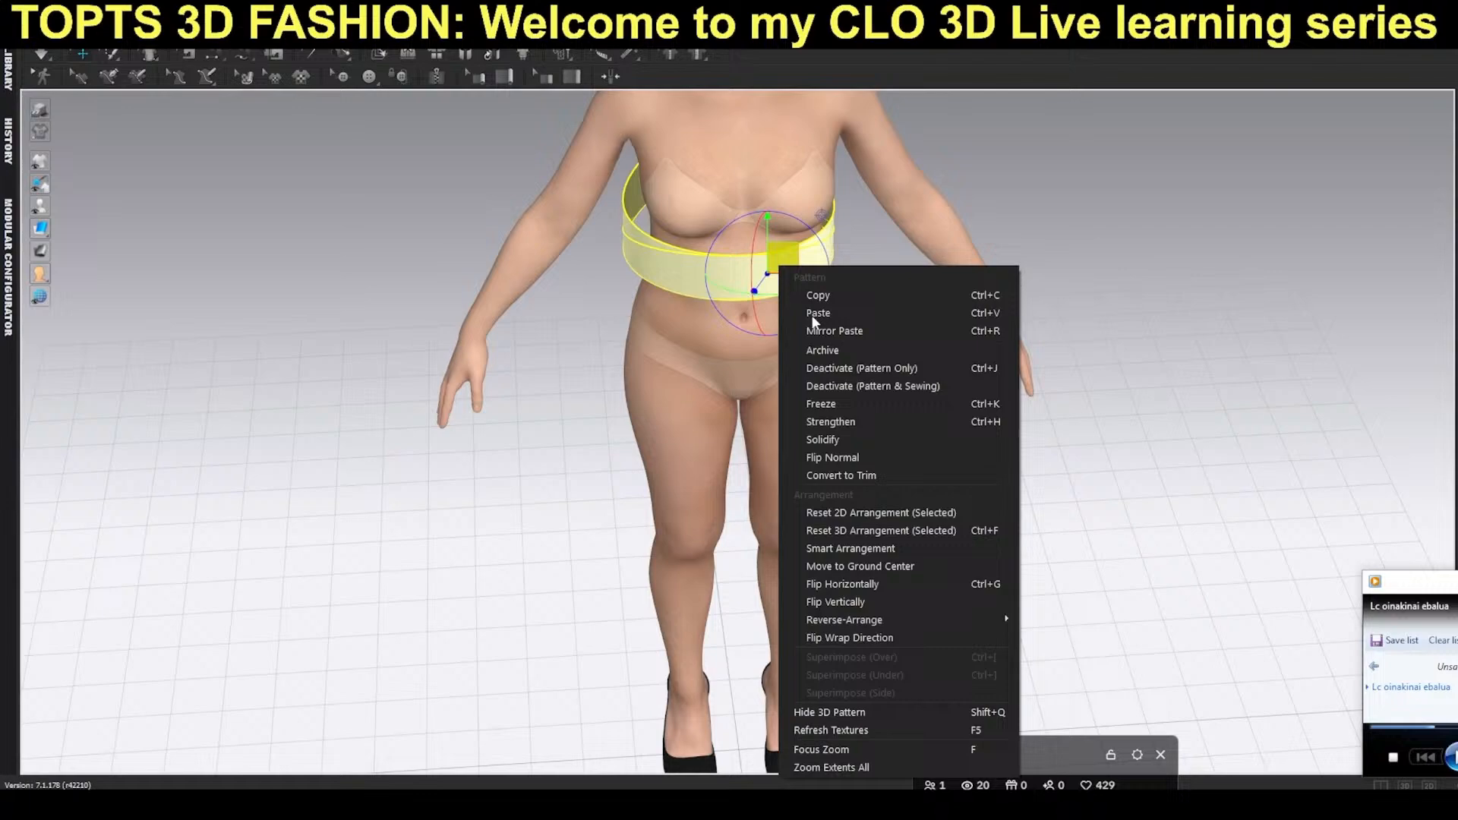
left_click(823, 439)
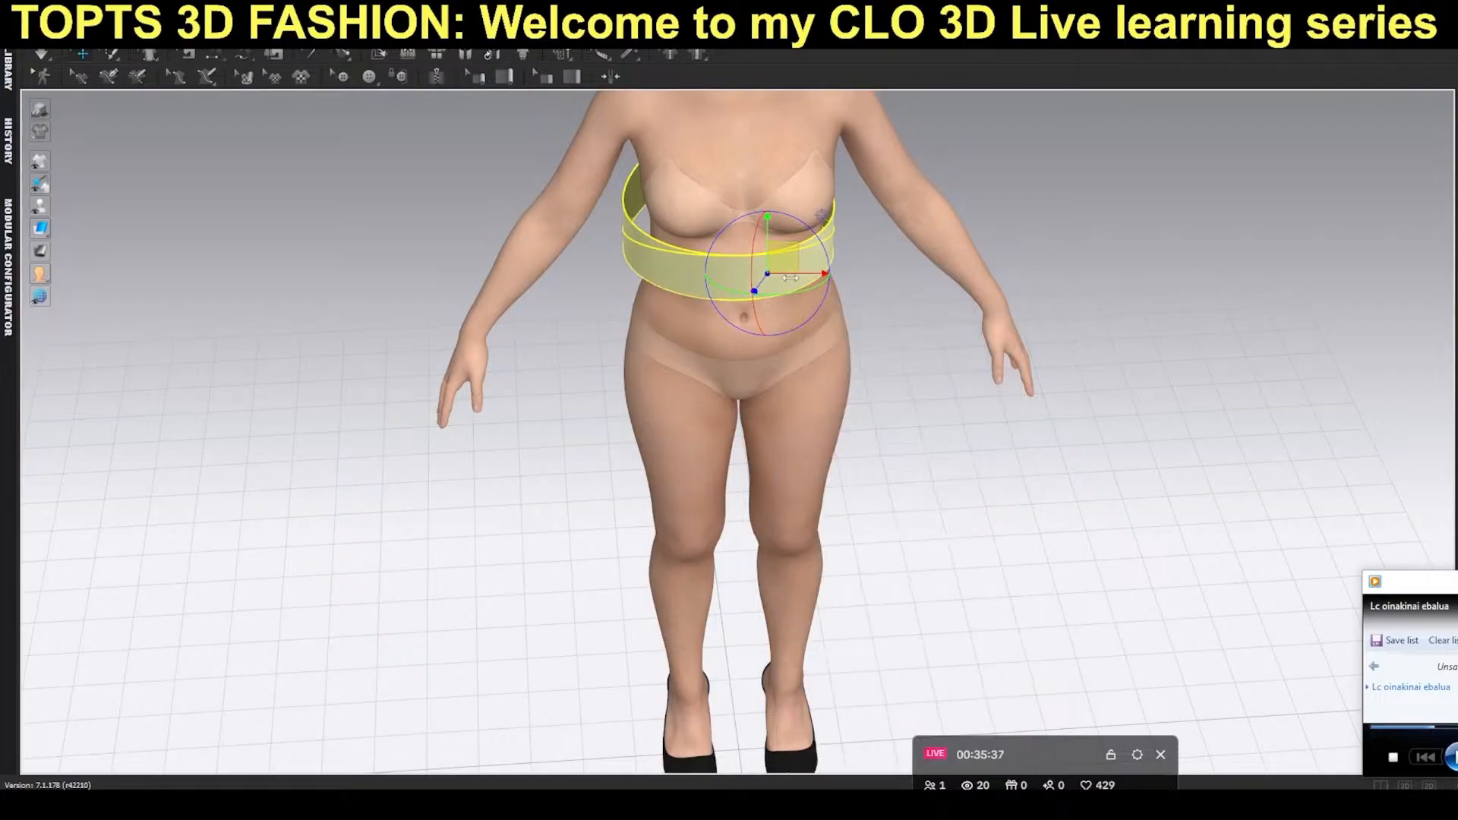
left_click_drag(797, 274, 808, 274)
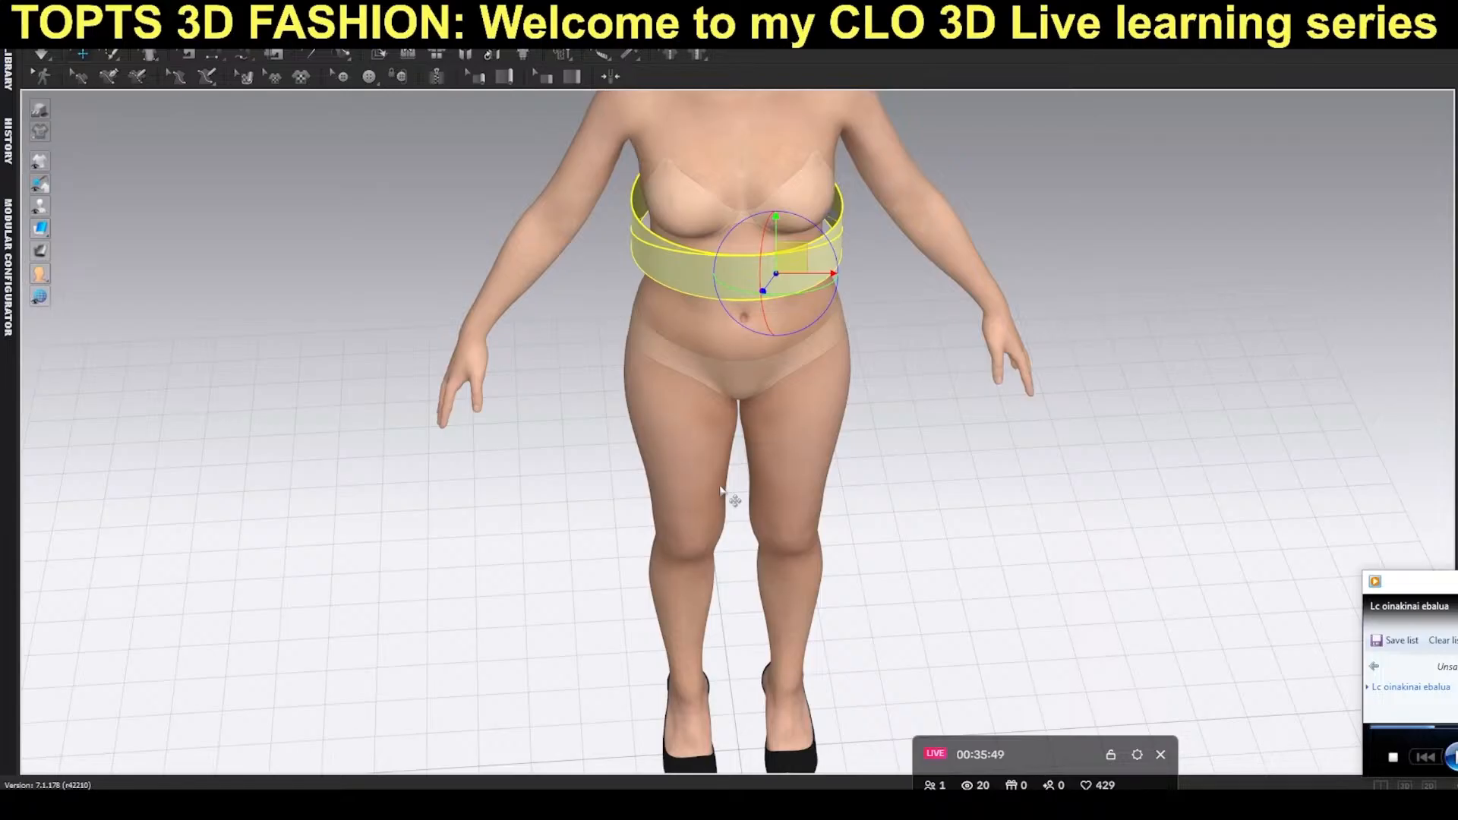
Display the 3D and 2D windows side by side, with the whole avatar framed in a near-front view
left_click(1378, 785)
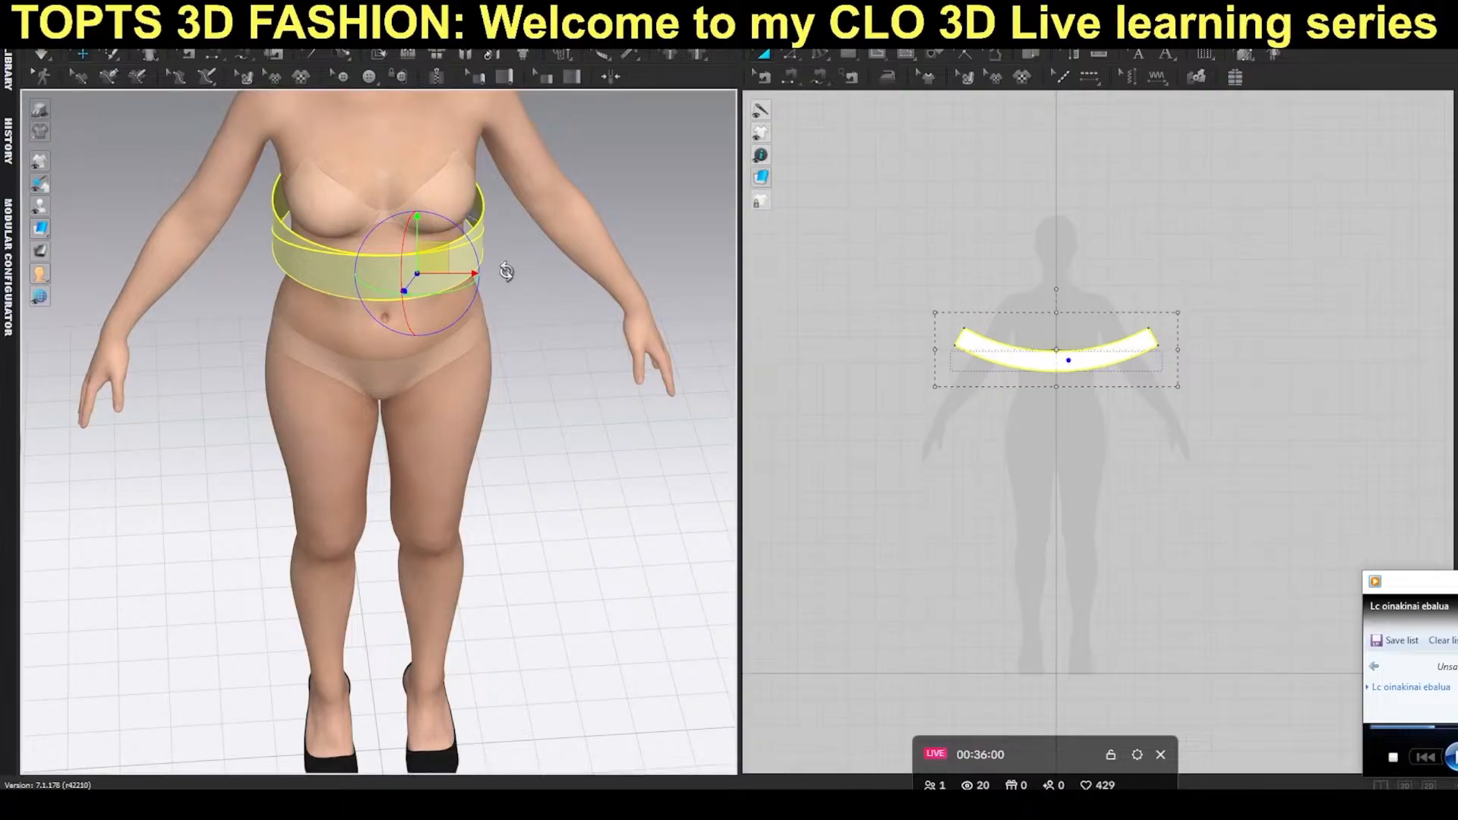
right_click_drag(507, 271, 509, 230)
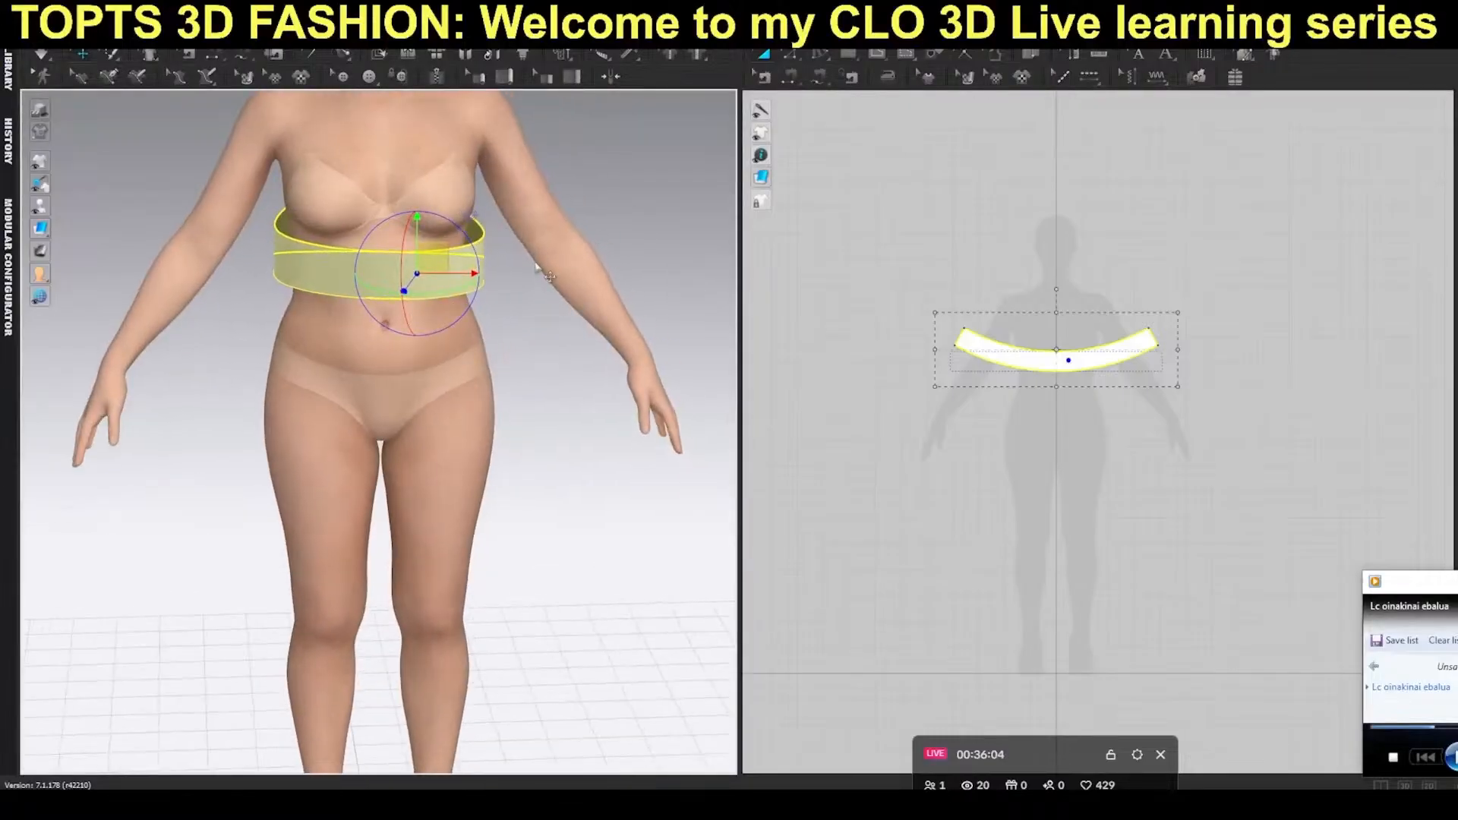
scroll(533, 270, "down", 2)
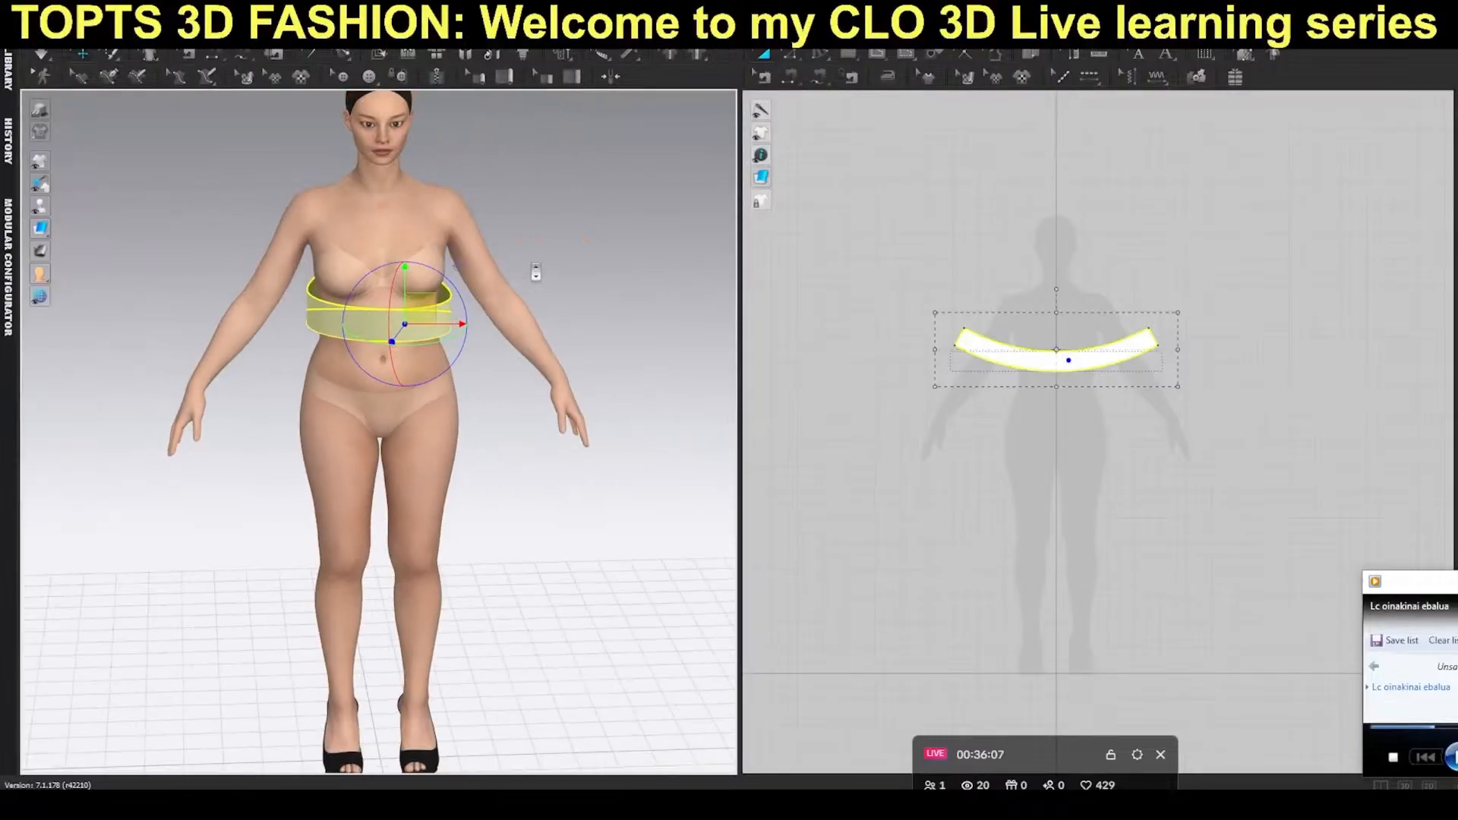